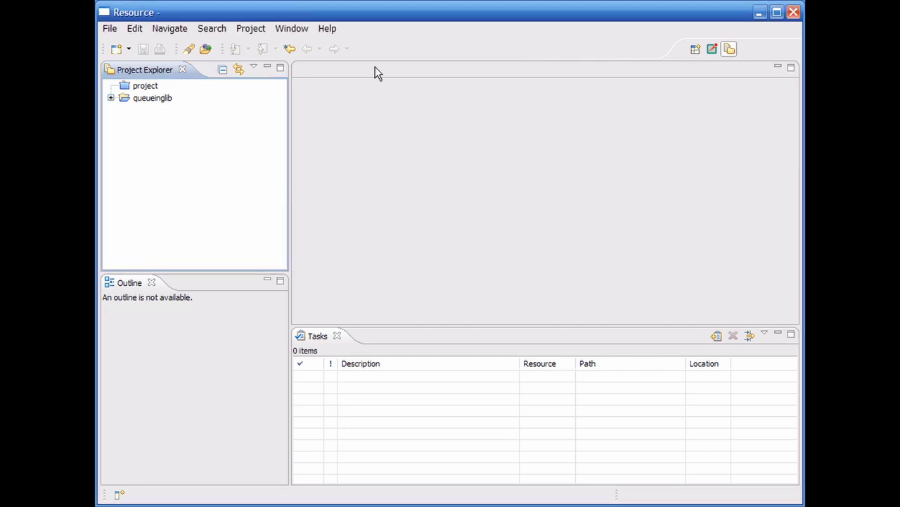
Switch the workbench to the OMNeT++ perspective
{"action": "left_click", "coordinate": [291, 28]}
{"action": "mouse_move", "coordinate": [351, 85]}
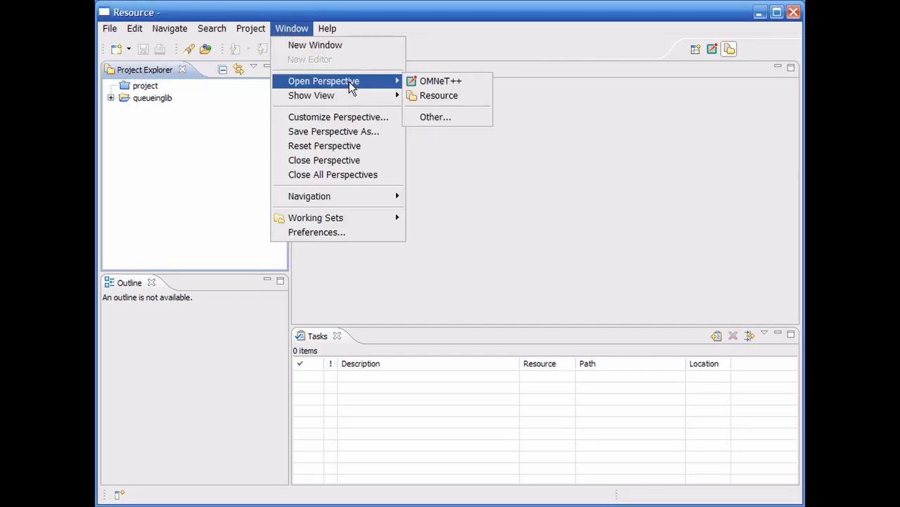
{"action": "left_click", "coordinate": [447, 82]}
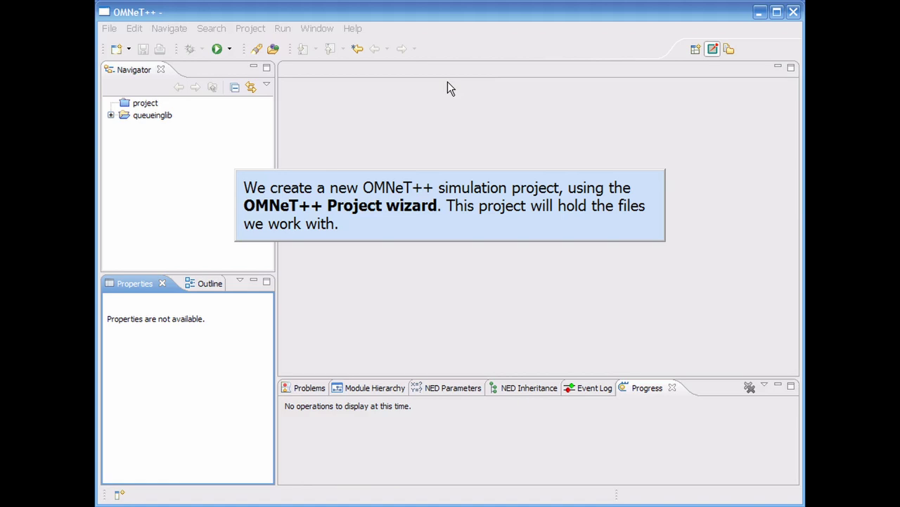
Create a new OMNeT++ project named demo
{"action": "left_click", "coordinate": [110, 29]}
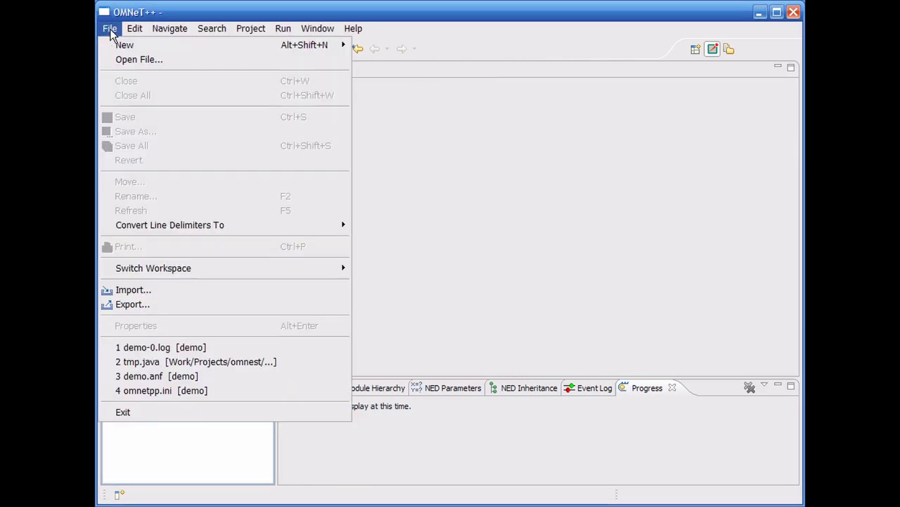
{"action": "mouse_move", "coordinate": [225, 45]}
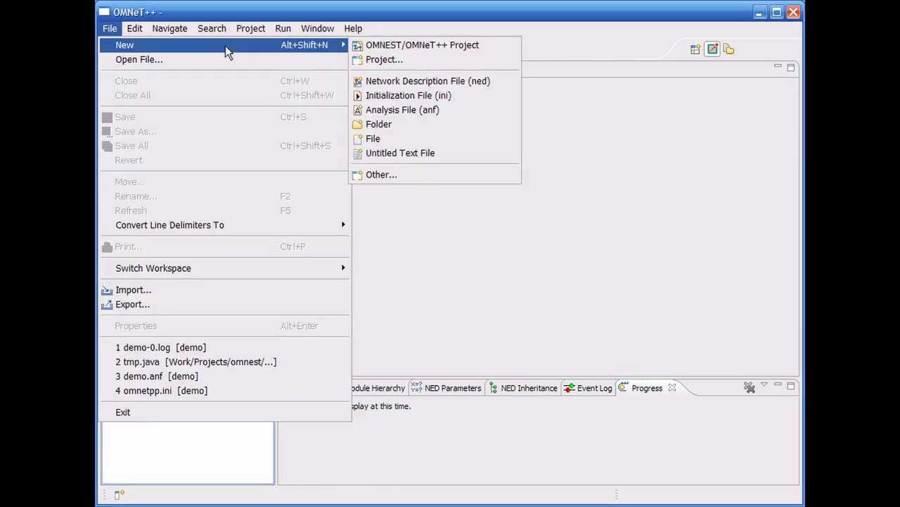
{"action": "left_click", "coordinate": [435, 45]}
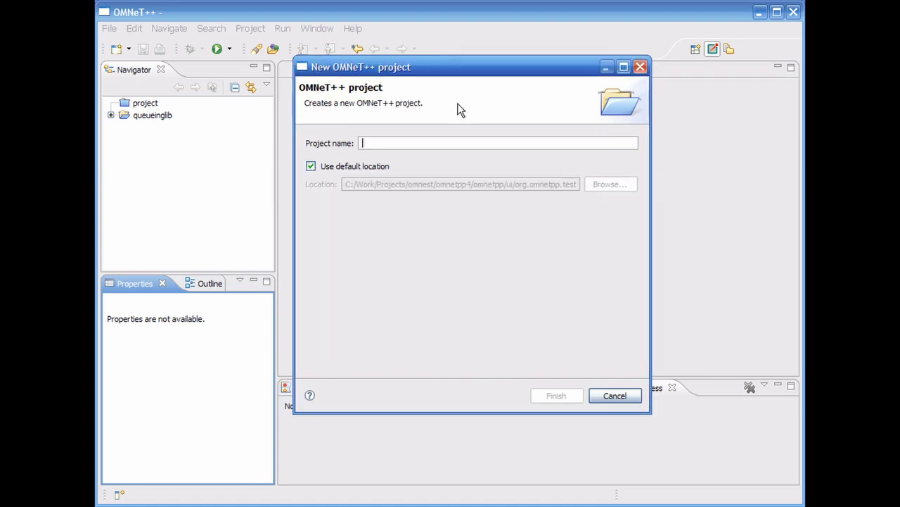
{"action": "type", "text": "demo"}
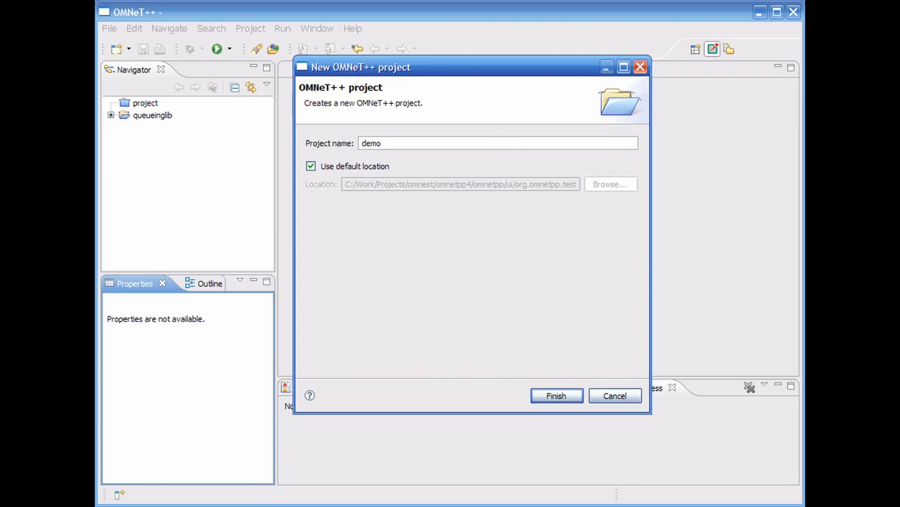
{"action": "left_click", "coordinate": [555, 398]}
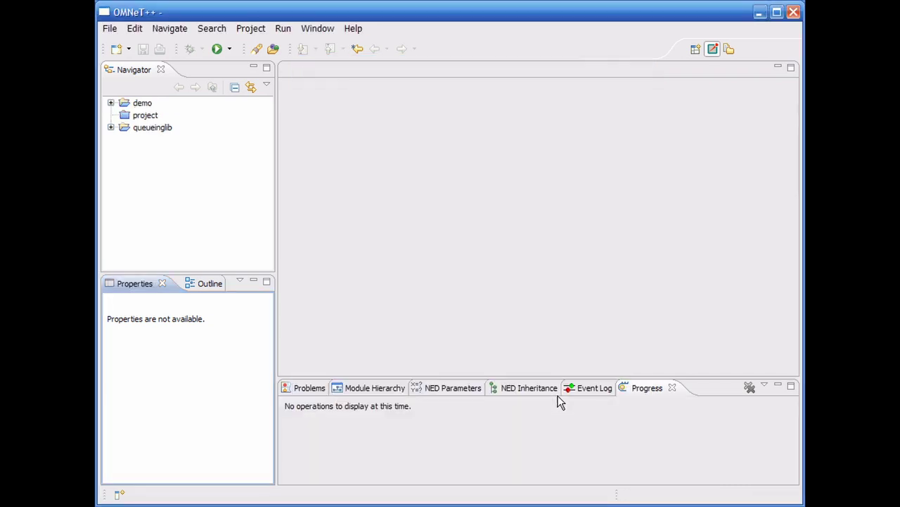
Add queueinglib as a project reference in the demo project's properties
{"action": "left_click", "coordinate": [143, 103]}
{"action": "key", "text": "KP_Add"}
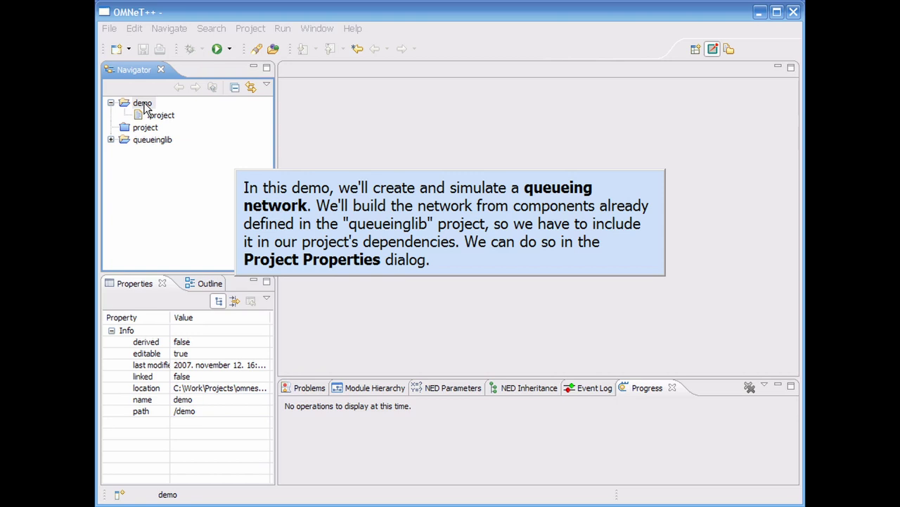
{"action": "right_click", "coordinate": [142, 103]}
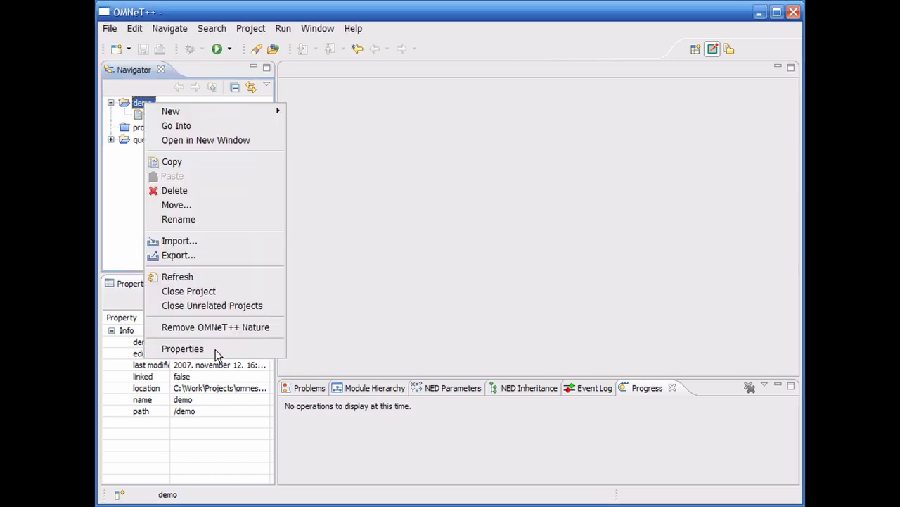
{"action": "left_click", "coordinate": [182, 348]}
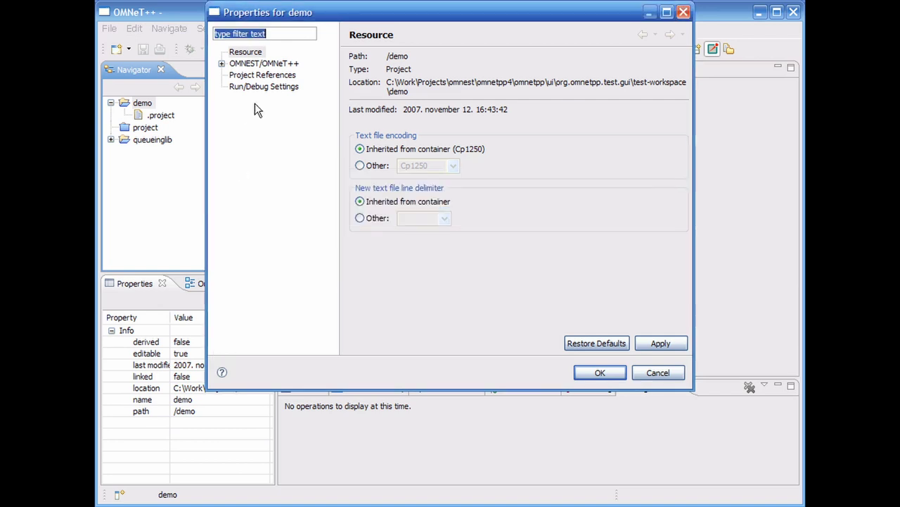
{"action": "left_click", "coordinate": [264, 76]}
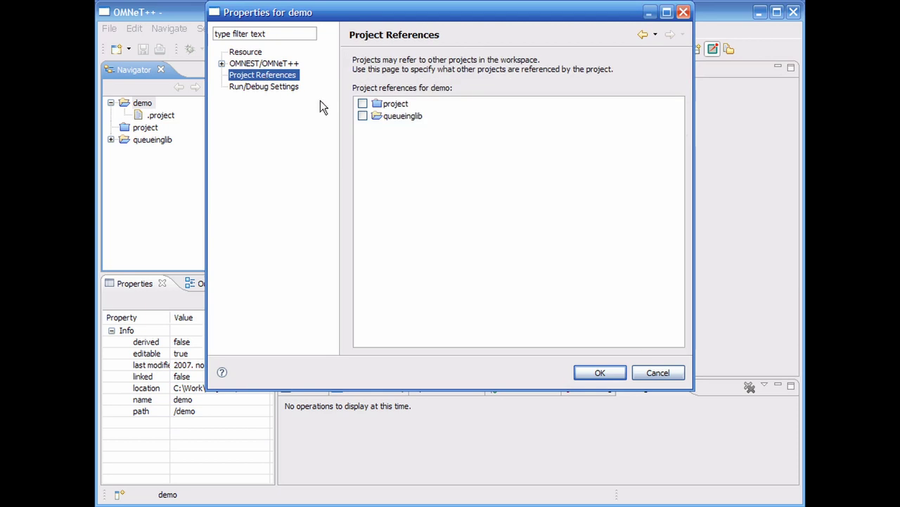
{"action": "left_click", "coordinate": [404, 117]}
{"action": "key", "text": "space"}
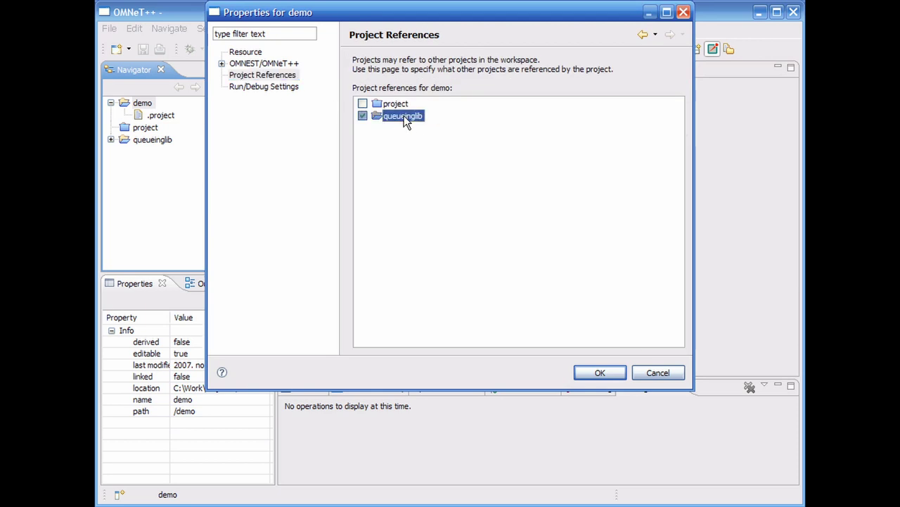
{"action": "left_click", "coordinate": [600, 373]}
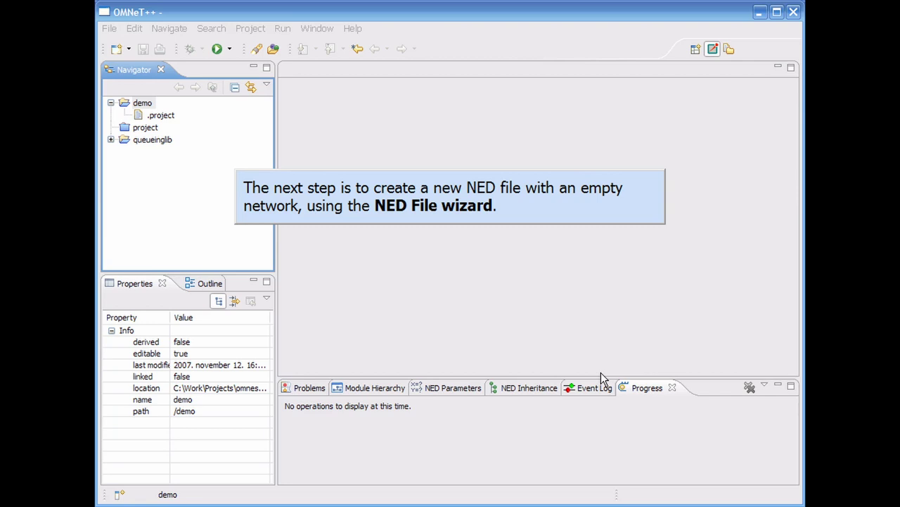
Create demo.ned in the demo folder holding a new top-level network
{"action": "right_click", "coordinate": [144, 103]}
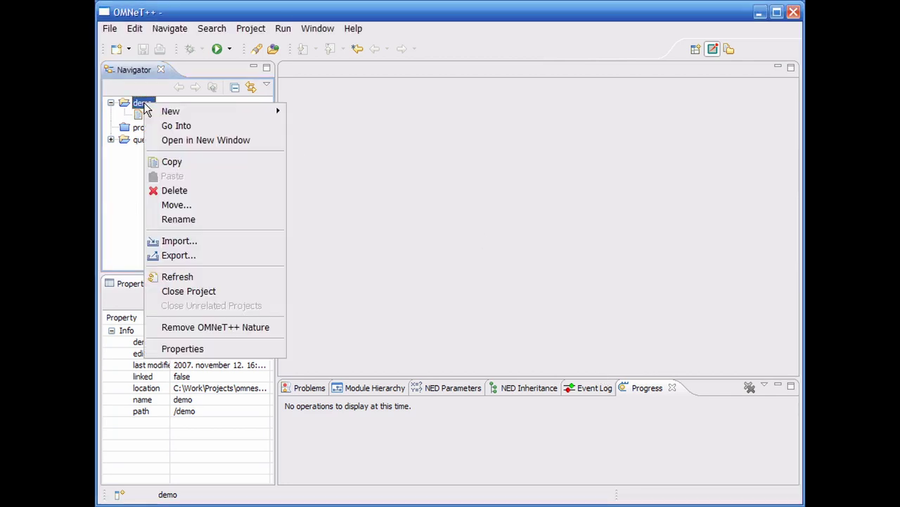
{"action": "mouse_move", "coordinate": [215, 112]}
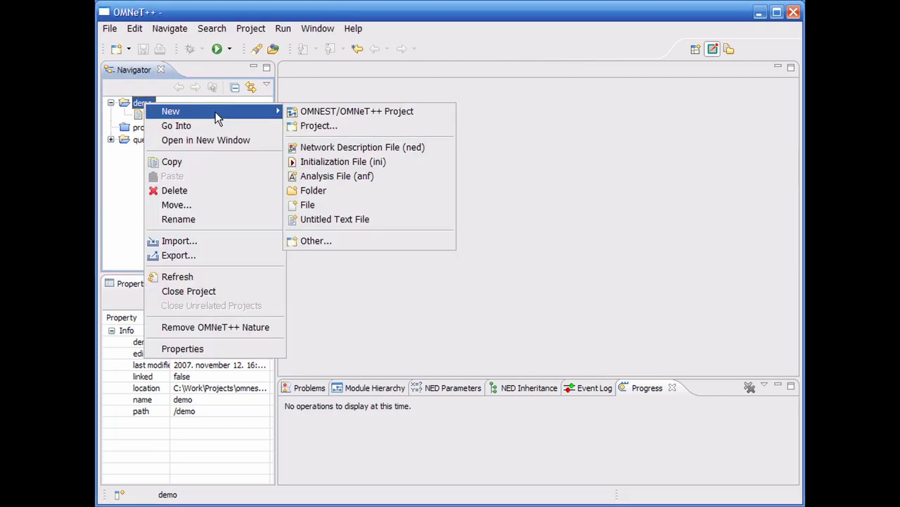
{"action": "left_click", "coordinate": [370, 147]}
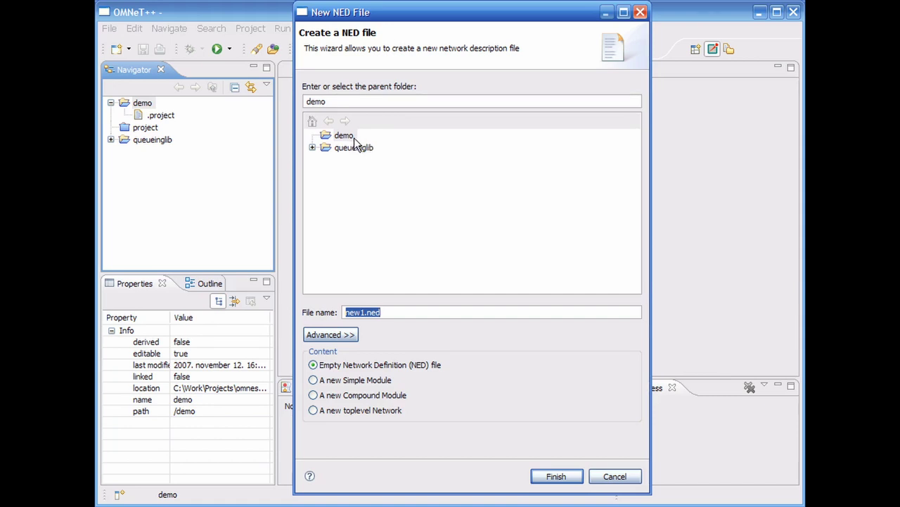
{"action": "left_click", "coordinate": [346, 135]}
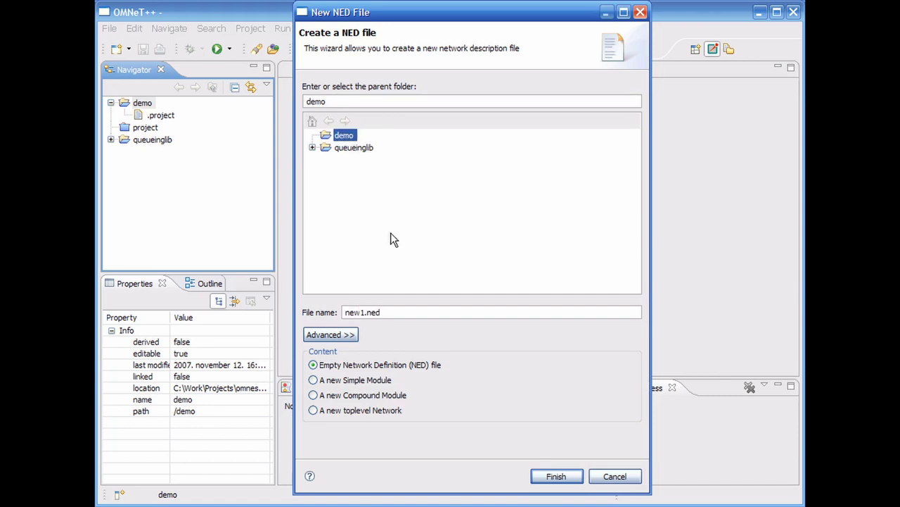
{"action": "left_click", "coordinate": [491, 315]}
{"action": "type", "text": "demo"}
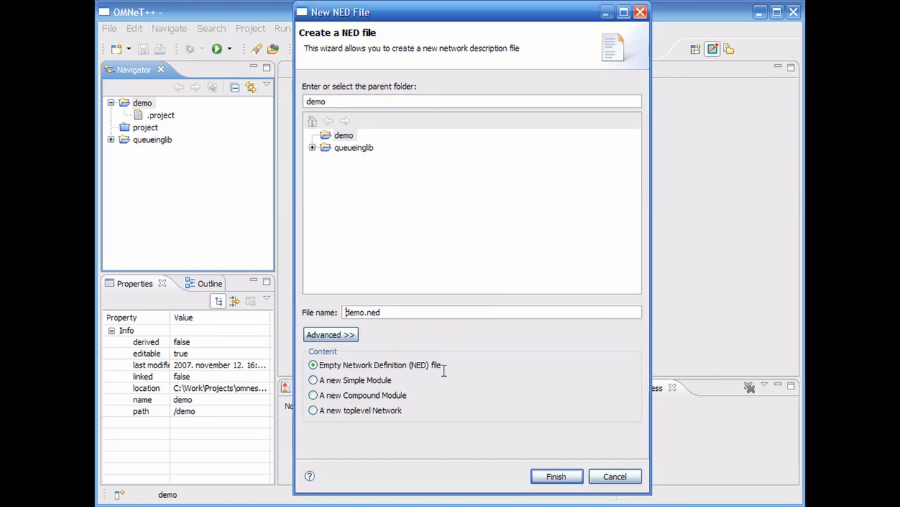
{"action": "left_click", "coordinate": [357, 412]}
{"action": "left_click", "coordinate": [557, 476]}
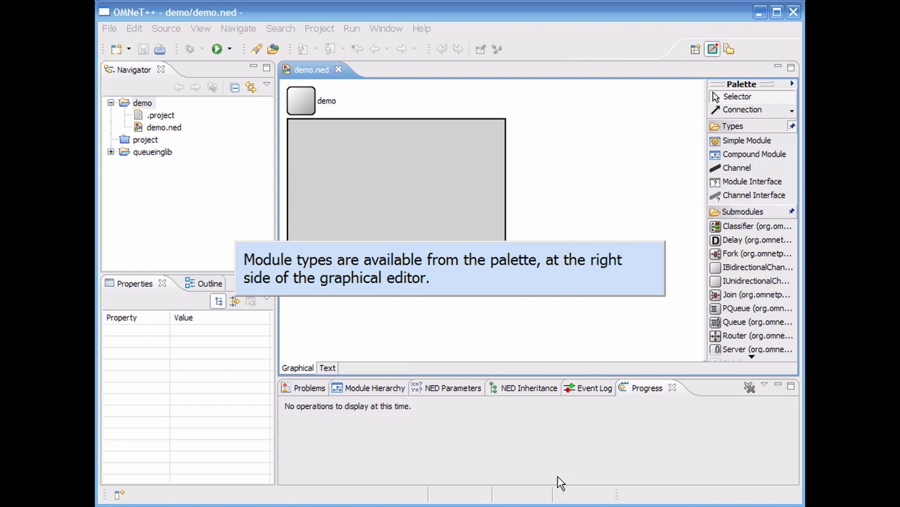
Place three Queue modules, queue1, queue2 and queue3, in the demo network
{"action": "left_click", "coordinate": [759, 323]}
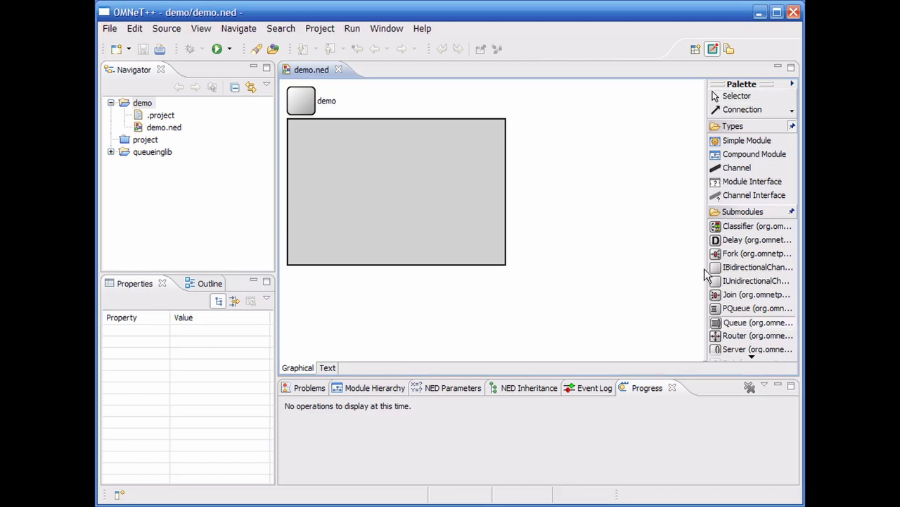
{"action": "left_click", "coordinate": [410, 187]}
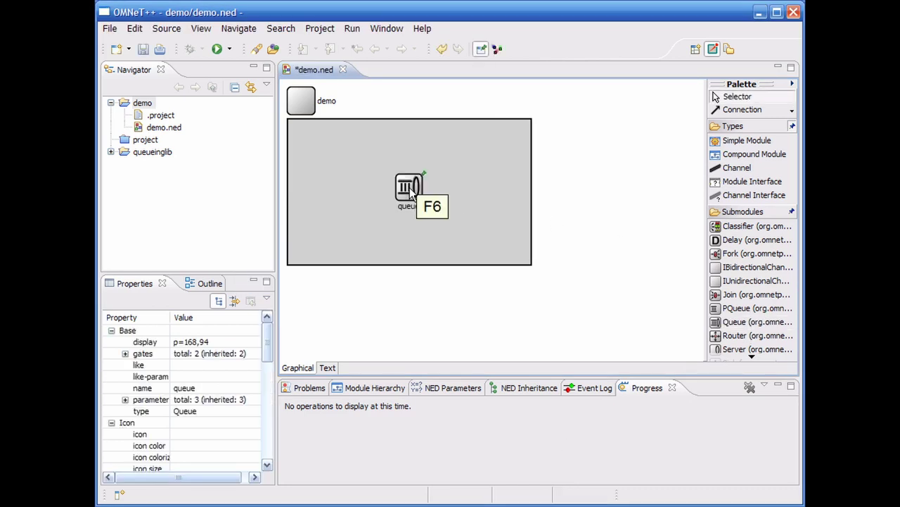
{"action": "type", "text": "1"}
{"action": "key", "text": "Return"}
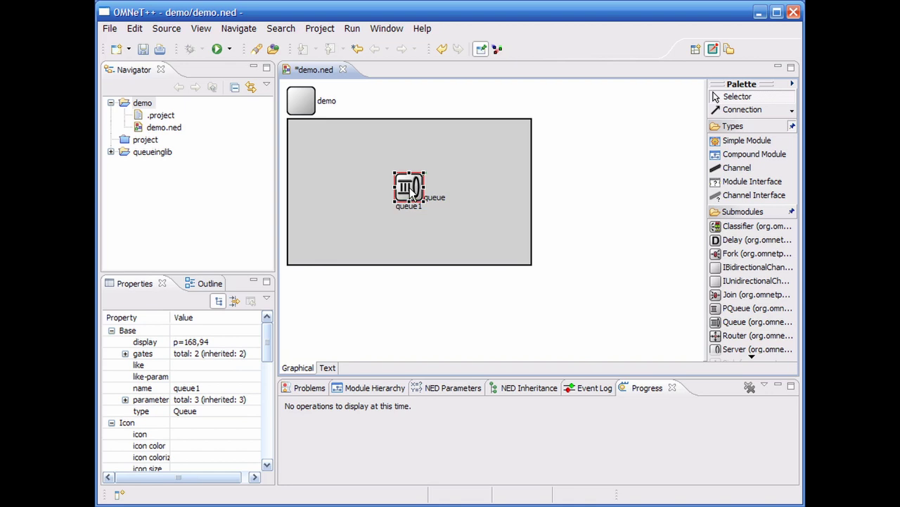
{"action": "left_click", "coordinate": [759, 322]}
{"action": "left_click", "coordinate": [496, 232]}
{"action": "key", "text": "Return"}
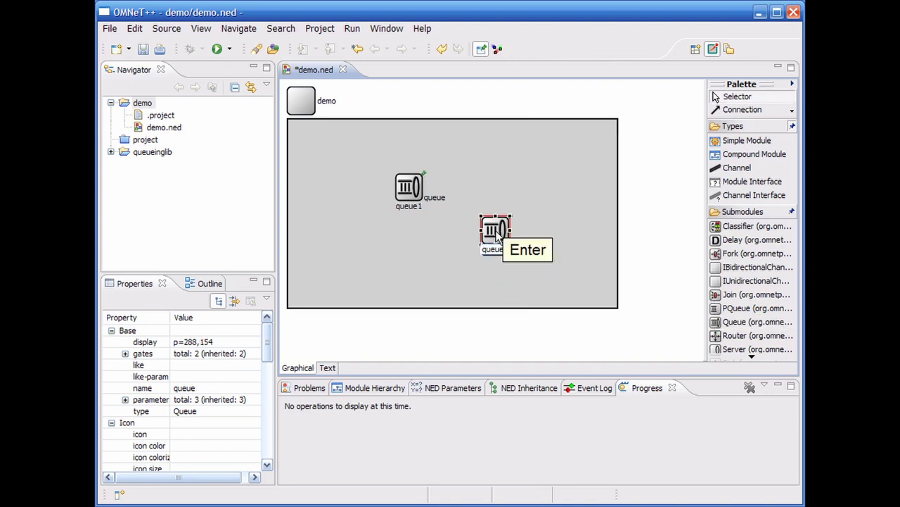
{"action": "left_click", "coordinate": [758, 323]}
{"action": "left_click", "coordinate": [497, 147]}
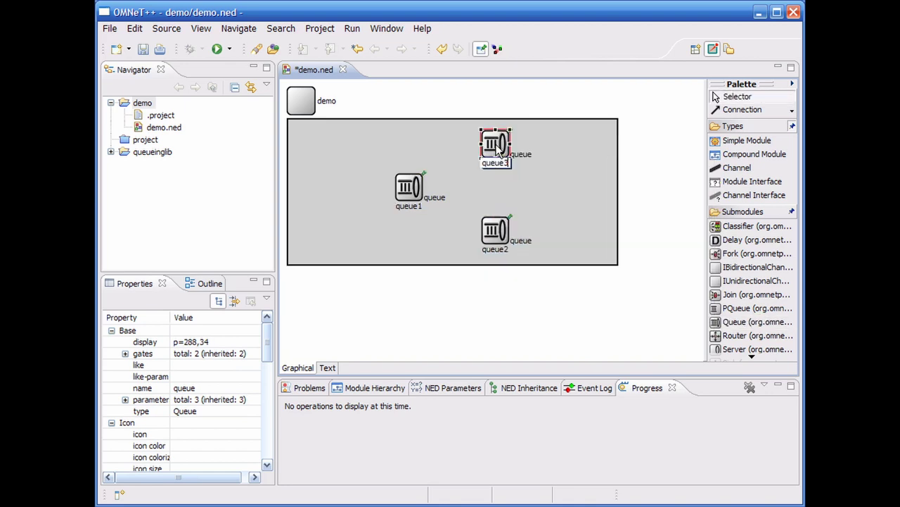
Add a Source module at the network's left and draw a connection to queue1
{"action": "scroll", "coordinate": [753, 296], "scroll_direction": "down", "scroll_amount": 3}
{"action": "left_click", "coordinate": [756, 349]}
{"action": "left_click", "coordinate": [322, 187]}
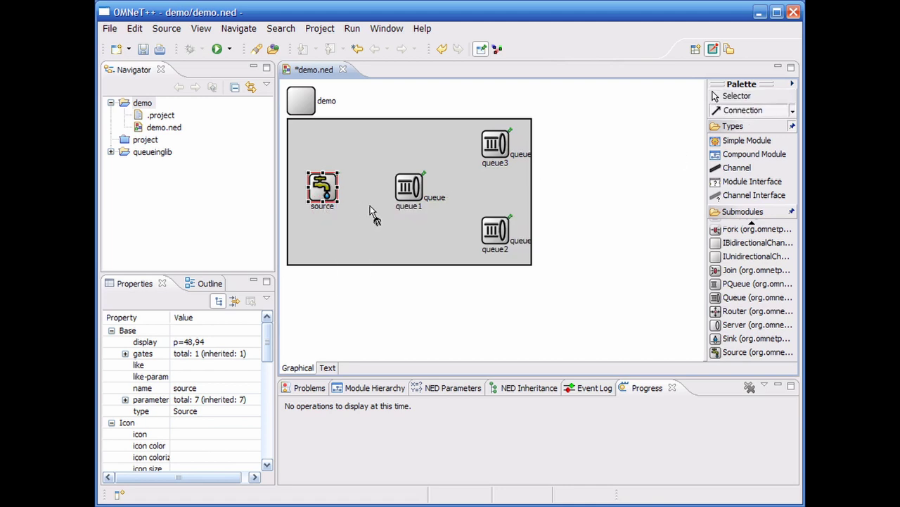
{"action": "left_click", "coordinate": [415, 220]}
Add the connections source.out→queue1.in++, queue1.out→queue2.in++ and queue3.out→queue1.in++
{"action": "left_click", "coordinate": [483, 226]}
{"action": "left_click", "coordinate": [494, 236]}
{"action": "left_click", "coordinate": [569, 257]}
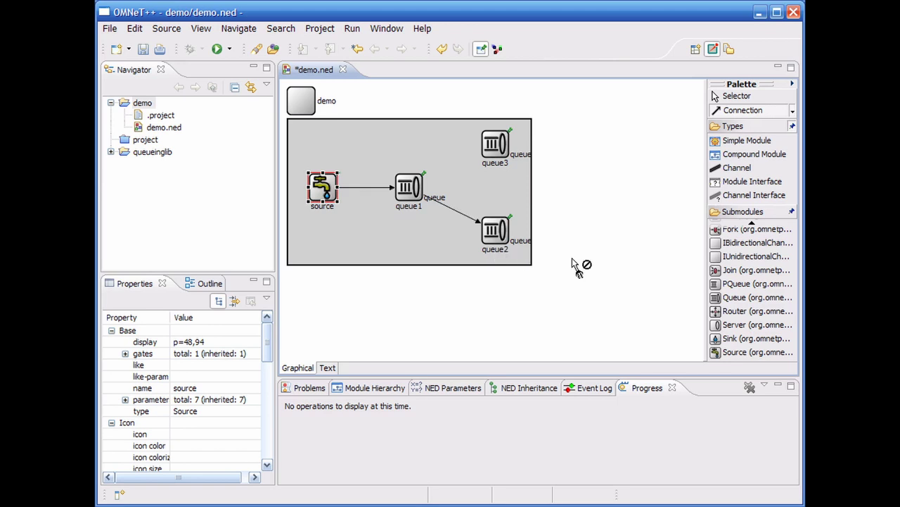
{"action": "left_click", "coordinate": [497, 164]}
{"action": "left_click", "coordinate": [410, 207]}
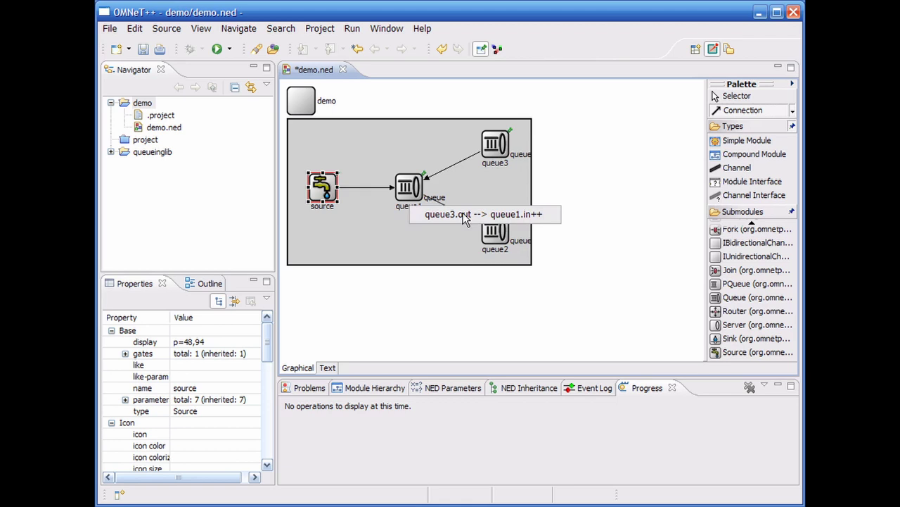
{"action": "left_click", "coordinate": [487, 218]}
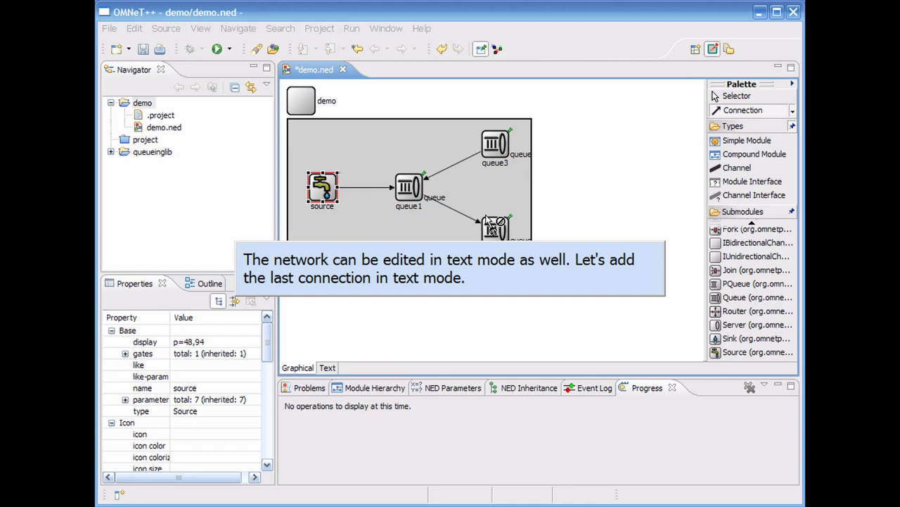
In the NED source text, start a new connection line from queue2.out
{"action": "left_click", "coordinate": [328, 367]}
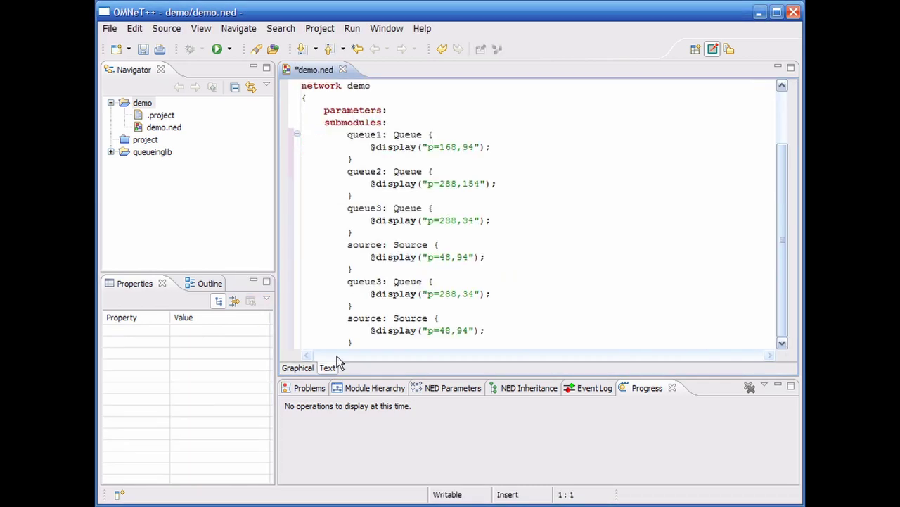
{"action": "left_click", "coordinate": [503, 314]}
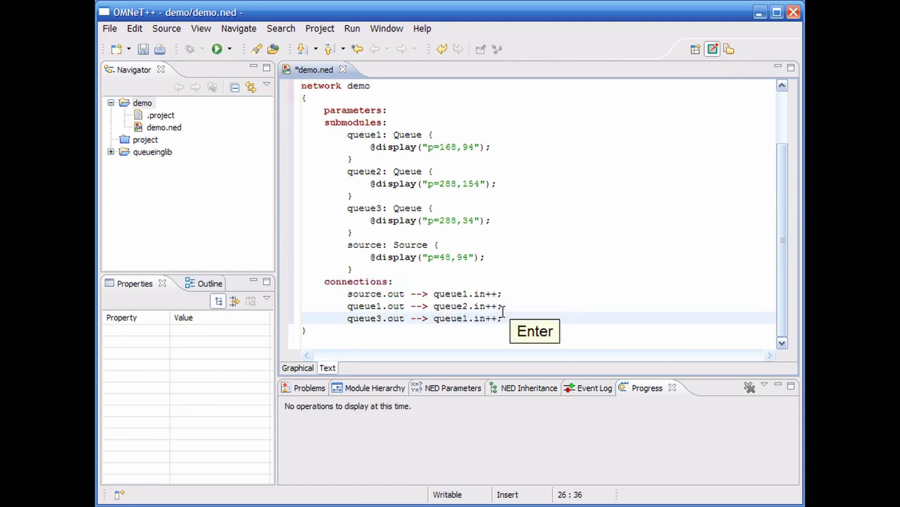
{"action": "key", "text": "Return"}
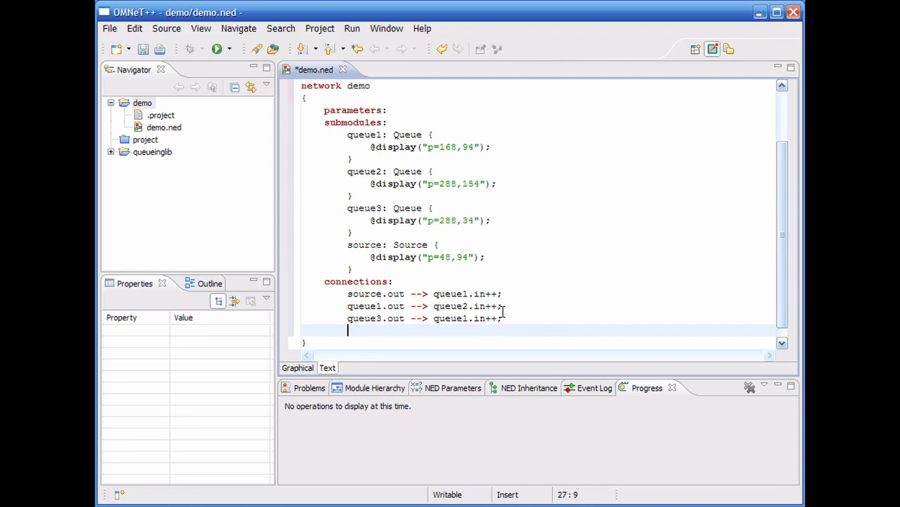
{"action": "type", "text": "q"}
{"action": "key", "text": "ctrl+space"}
{"action": "key", "text": "Down"}
{"action": "key", "text": "Return"}
{"action": "type", "text": "."}
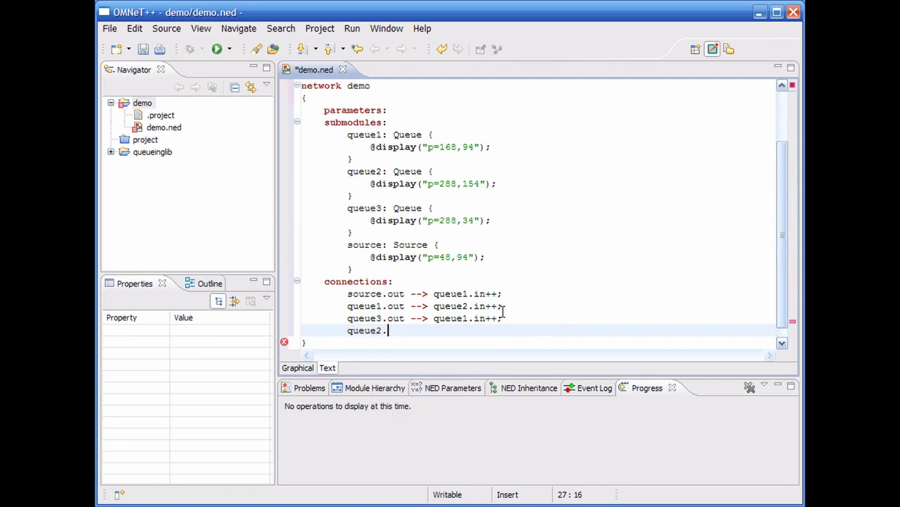
{"action": "left_click", "coordinate": [411, 353]}
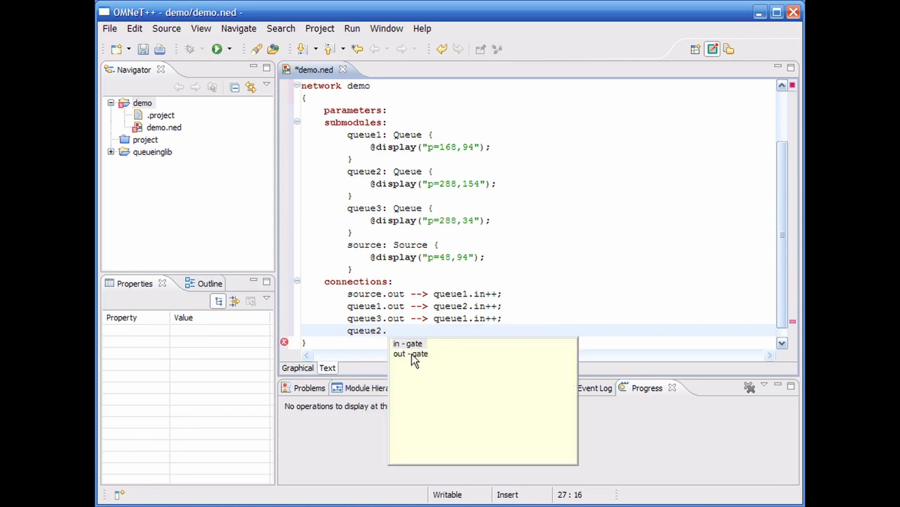
{"action": "double_click", "coordinate": [412, 353]}
Finish the line as queue2.out --> queue3.in++; and save demo.ned from the graphical view
{"action": "type", "text": "--> q"}
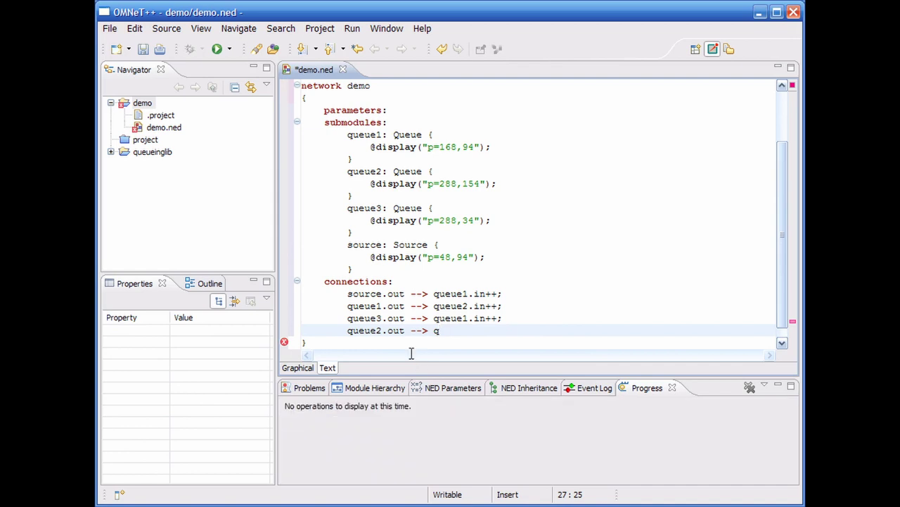
{"action": "key", "text": "ctrl+space"}
{"action": "key", "text": "Down"}
{"action": "key", "text": "Down"}
{"action": "key", "text": "Return"}
{"action": "type", "text": ".in++;"}
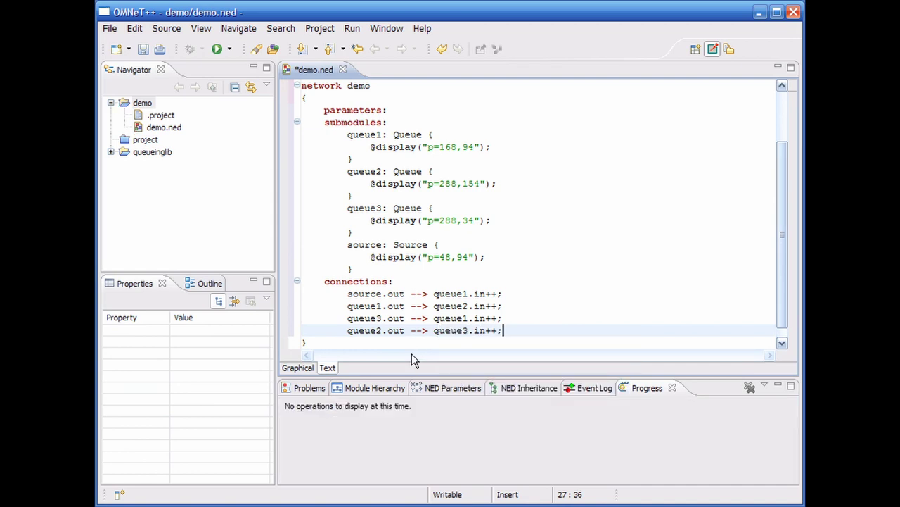
{"action": "left_click", "coordinate": [299, 368]}
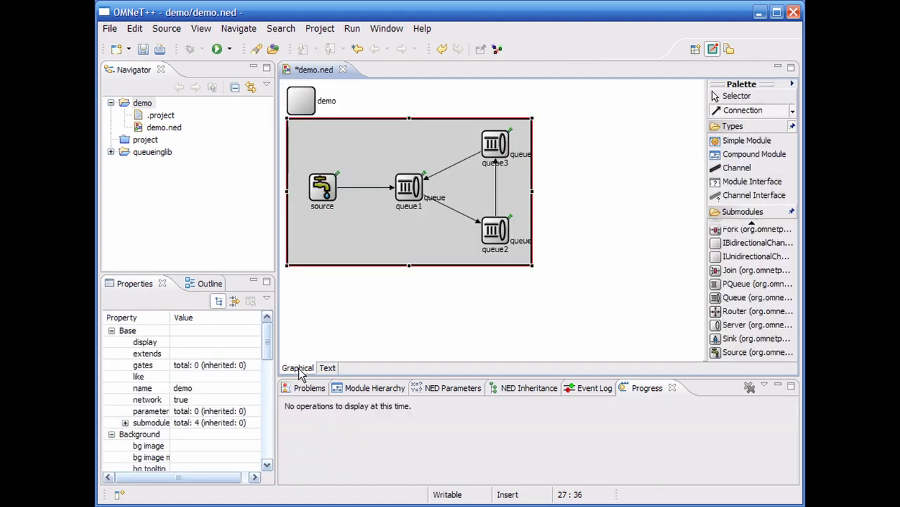
{"action": "left_click", "coordinate": [142, 50]}
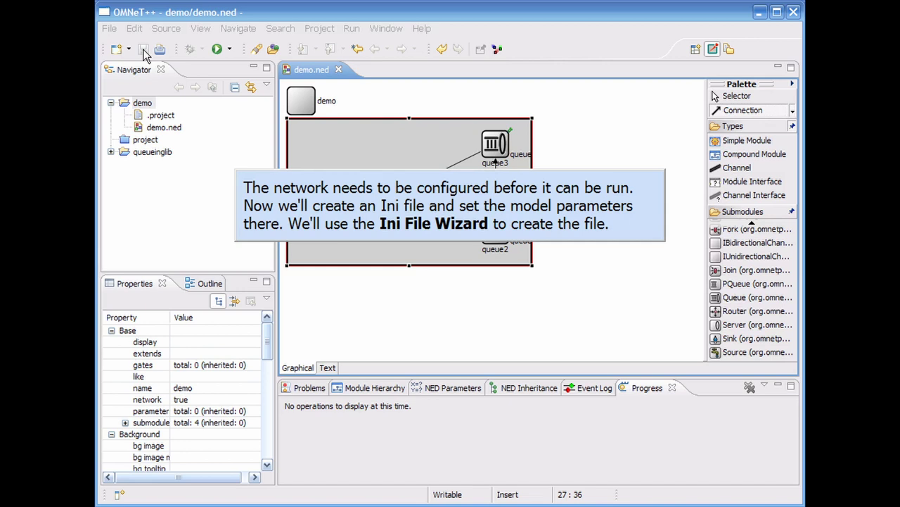
Create omnetpp.ini in demo with network demo, then review its source text
{"action": "right_click", "coordinate": [144, 103]}
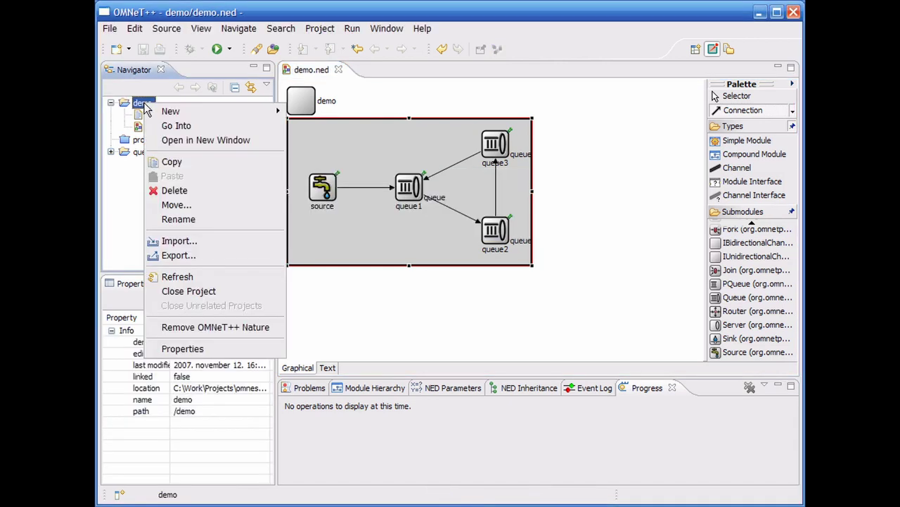
{"action": "mouse_move", "coordinate": [215, 112]}
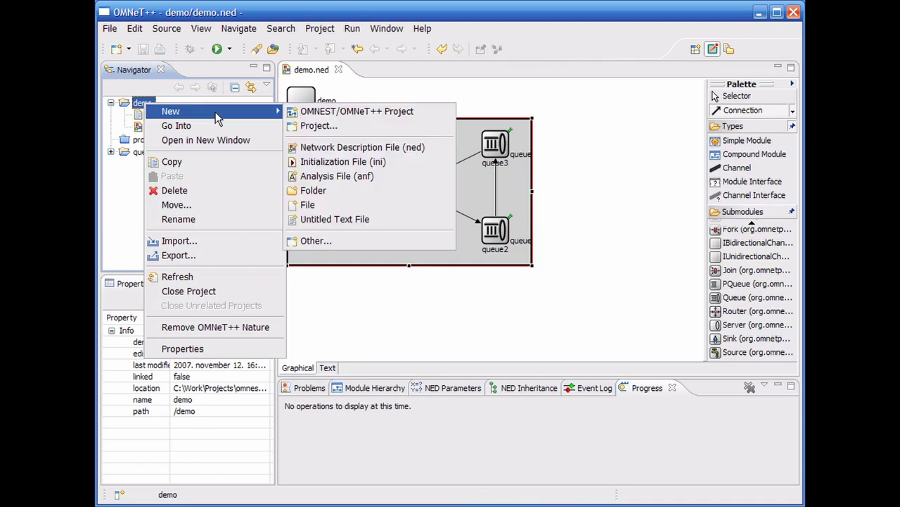
{"action": "left_click", "coordinate": [372, 164]}
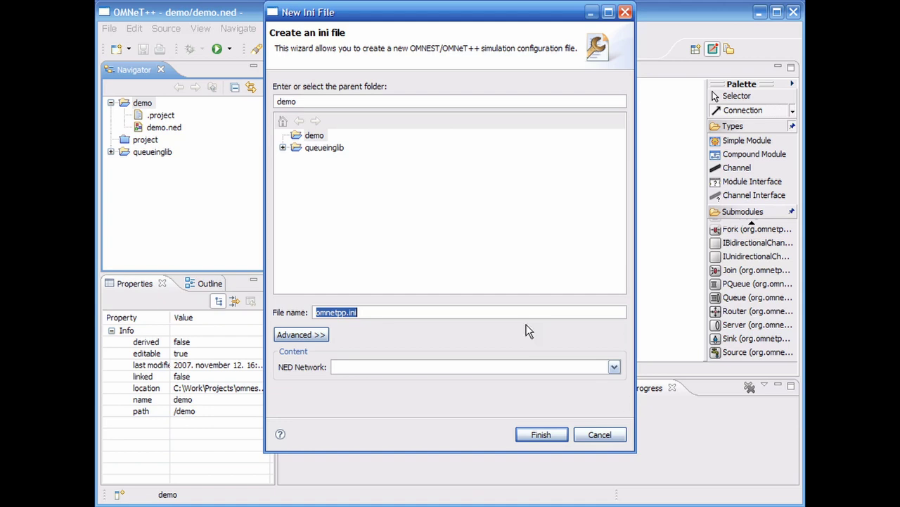
{"action": "left_click", "coordinate": [614, 367]}
{"action": "key", "text": "Return"}
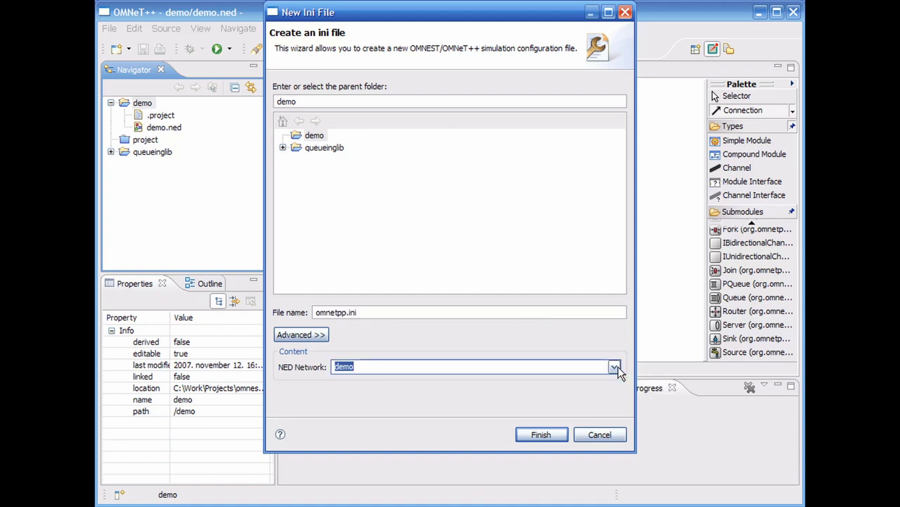
{"action": "left_click", "coordinate": [541, 435]}
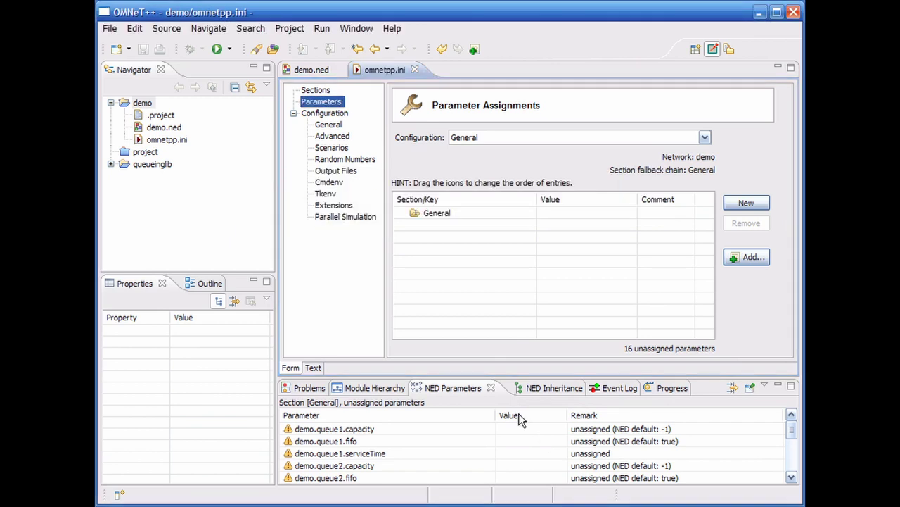
{"action": "left_click", "coordinate": [313, 368]}
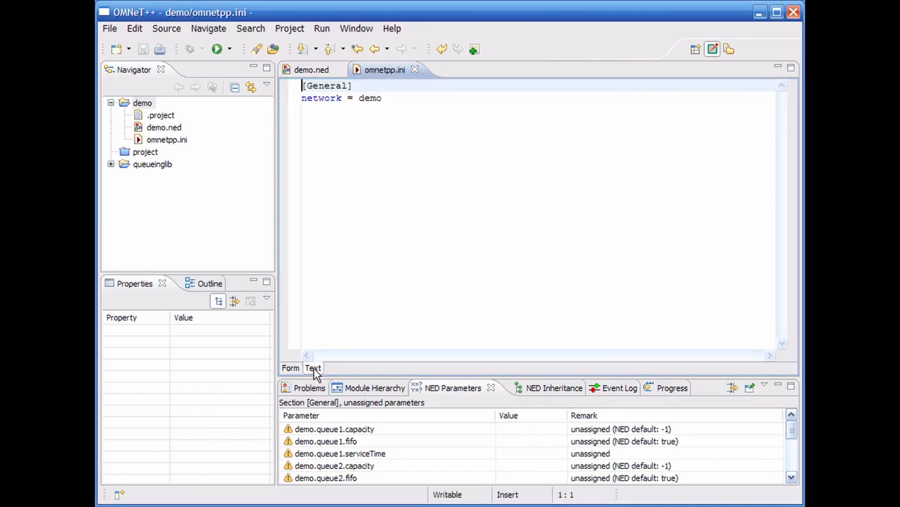
{"action": "left_click", "coordinate": [292, 368]}
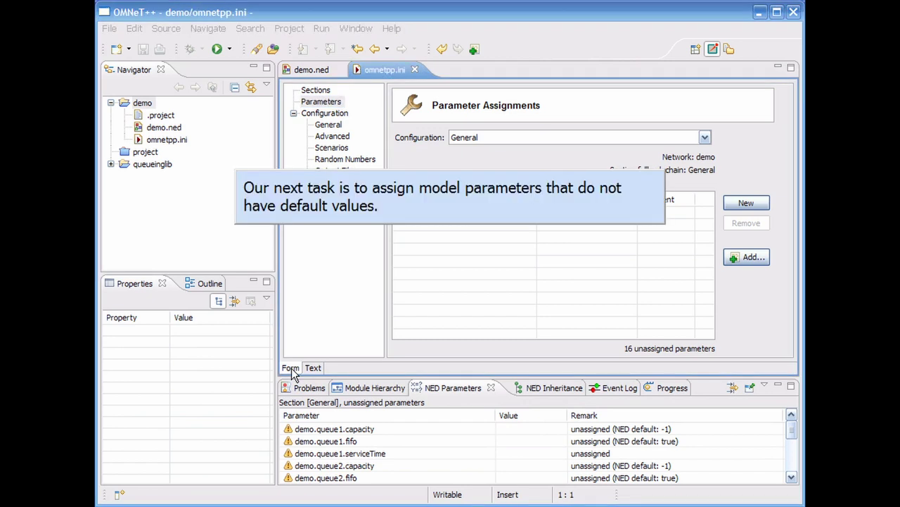
Generate only the **.source.interArrivalTime and **.source.numJobs keys in omnetpp.ini
{"action": "left_click", "coordinate": [749, 258]}
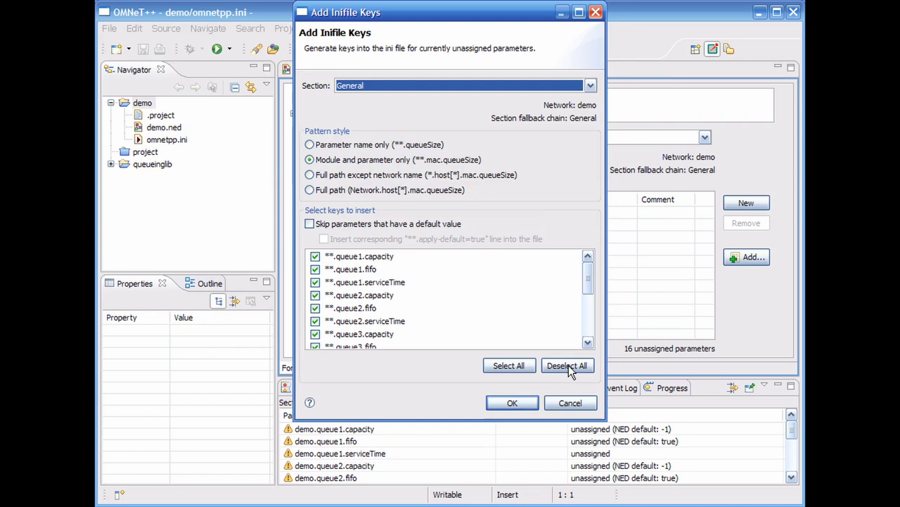
{"action": "left_click", "coordinate": [569, 365]}
{"action": "scroll", "coordinate": [535, 331], "scroll_direction": "down", "scroll_amount": 3}
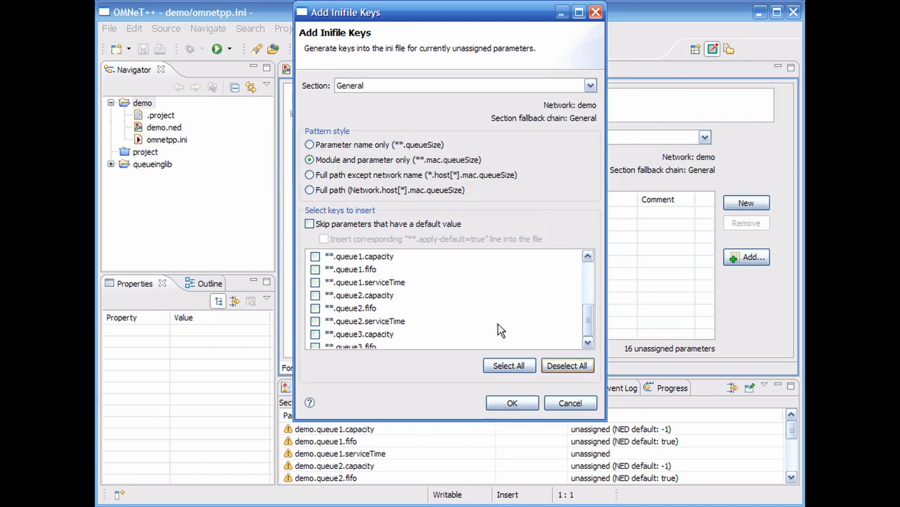
{"action": "left_click", "coordinate": [373, 296]}
{"action": "key", "text": "space"}
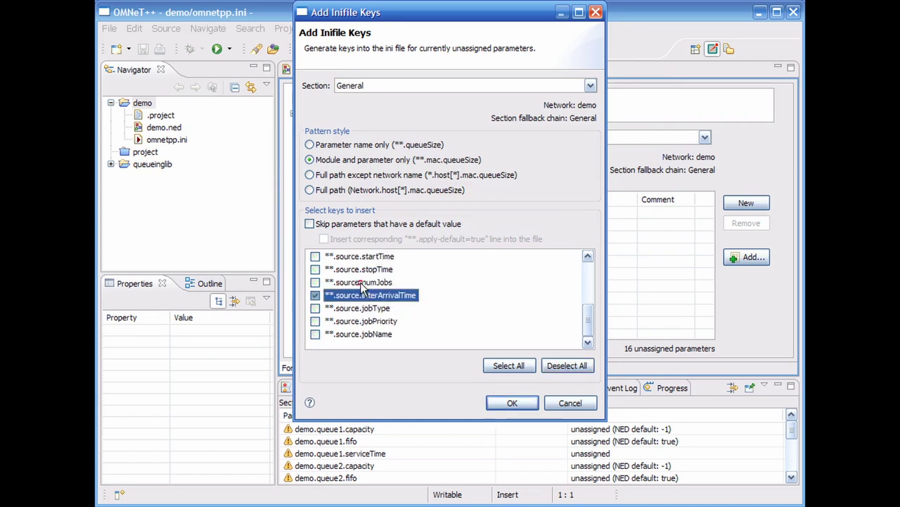
{"action": "left_click", "coordinate": [361, 282]}
{"action": "key", "text": "space"}
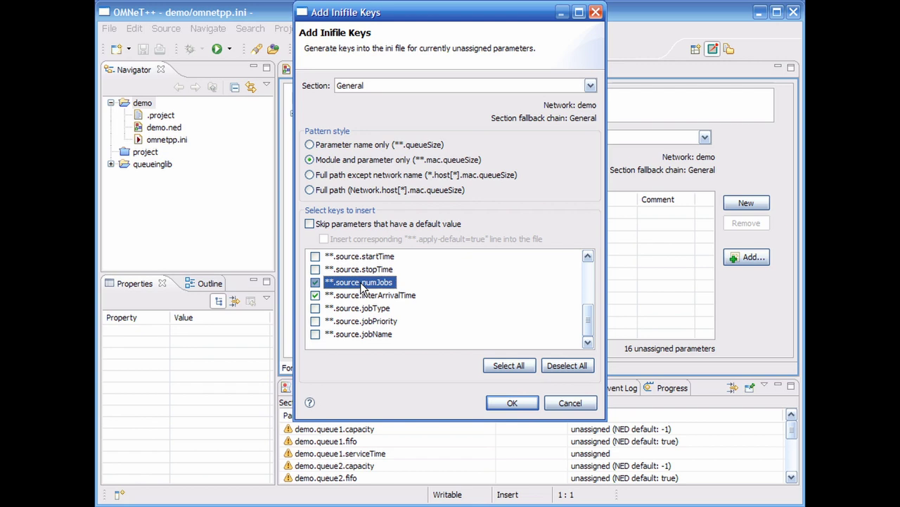
{"action": "left_click", "coordinate": [513, 403]}
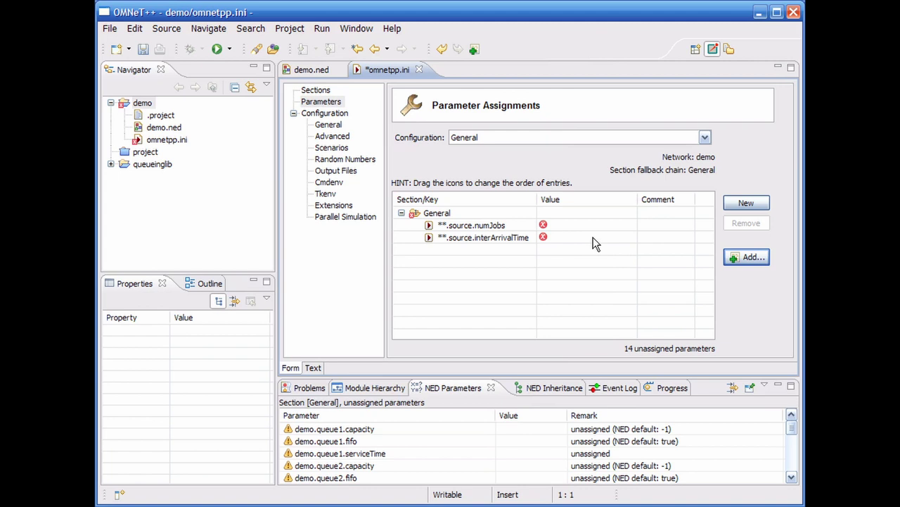
Set **.source.interArrivalTime to 0 and **.source.numJobs to ${jobs=30,60}
{"action": "left_click", "coordinate": [593, 237]}
{"action": "type", "text": "0"}
{"action": "key", "text": "Return"}
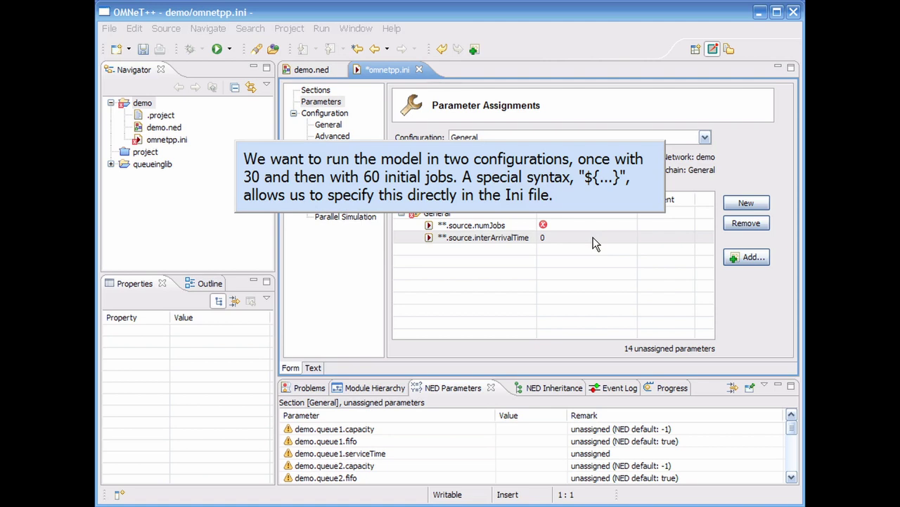
{"action": "left_click", "coordinate": [593, 237]}
{"action": "left_click", "coordinate": [593, 225]}
{"action": "left_click", "coordinate": [593, 225]}
{"action": "type", "text": "${jobs=30,60}"}
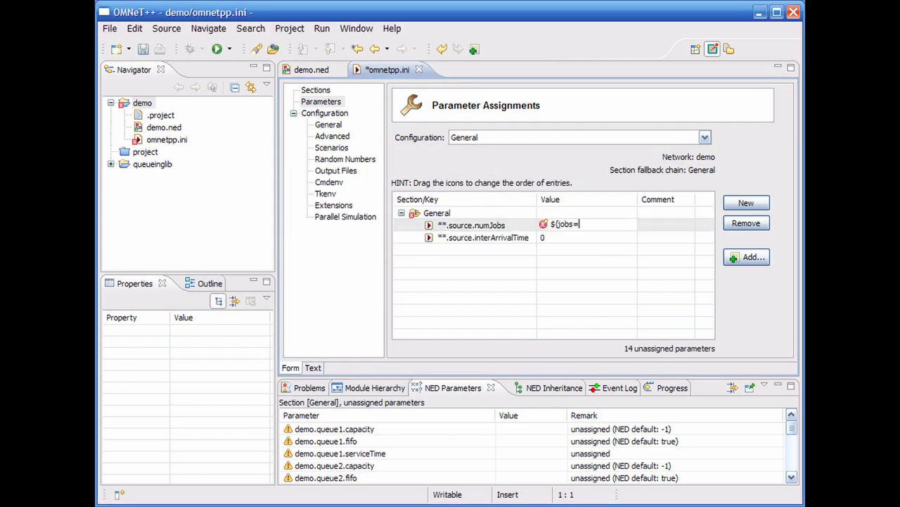
{"action": "key", "text": "Return"}
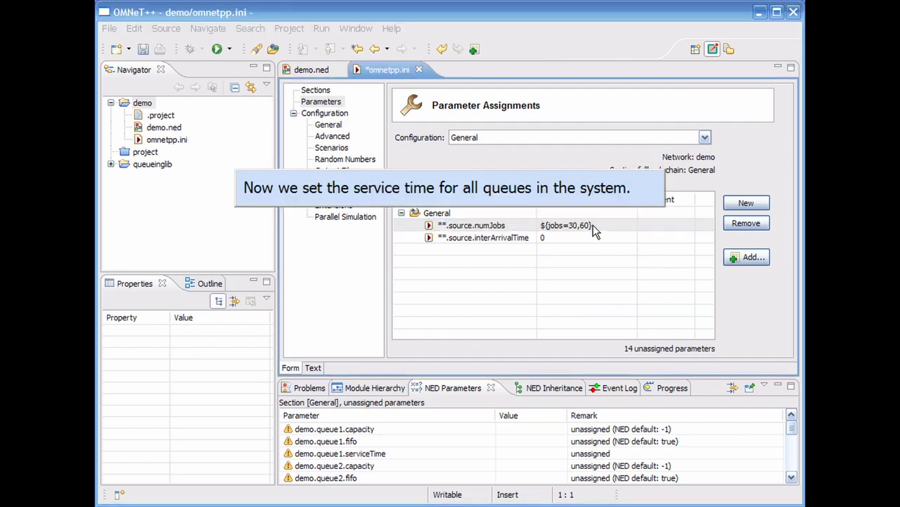
Generate name-only keys, skipping defaulted parameters, to add **.serviceTime and **.apply-default = true
{"action": "left_click", "coordinate": [750, 258]}
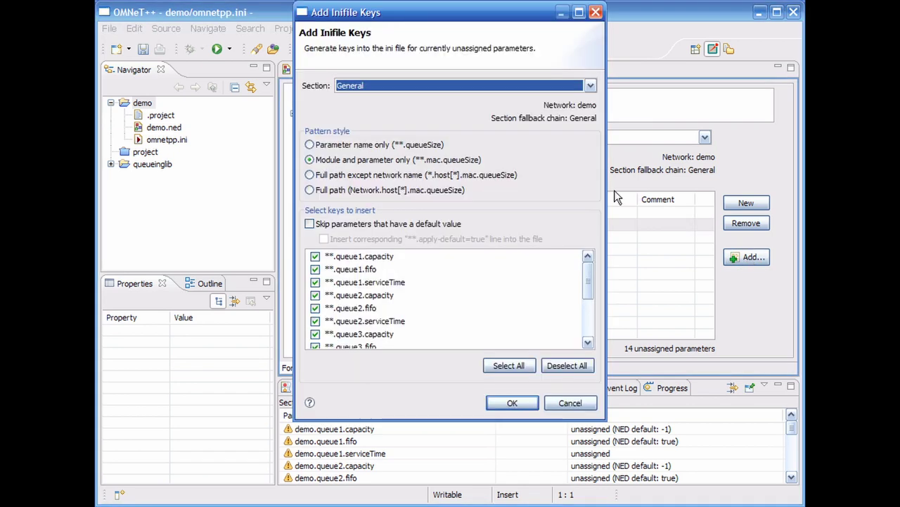
{"action": "left_click", "coordinate": [377, 146]}
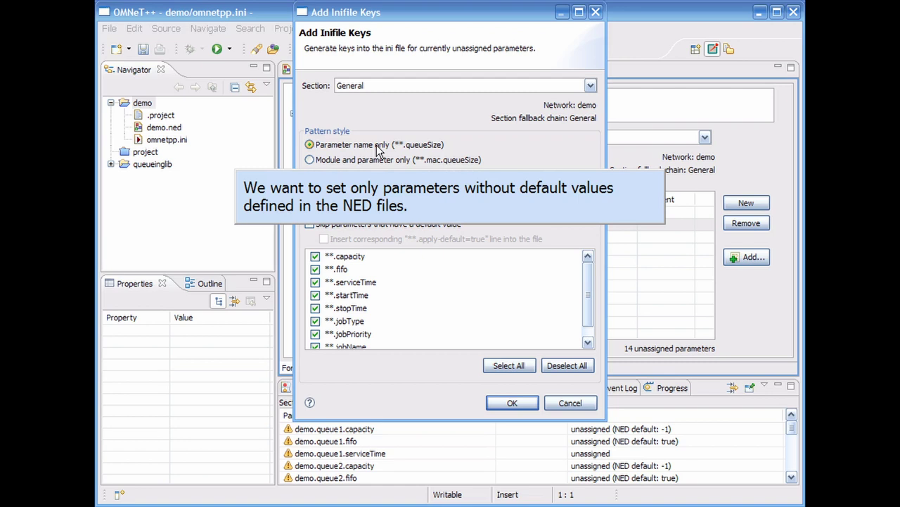
{"action": "left_click", "coordinate": [385, 225]}
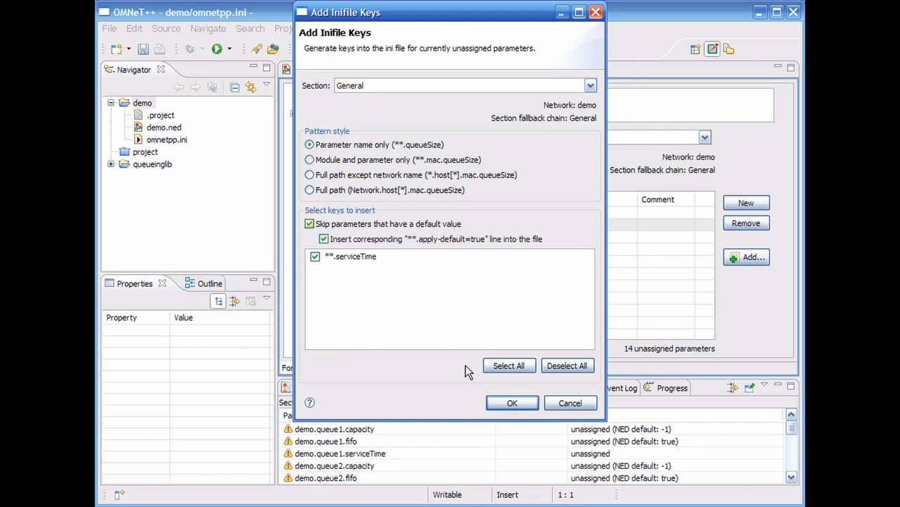
{"action": "left_click", "coordinate": [512, 403]}
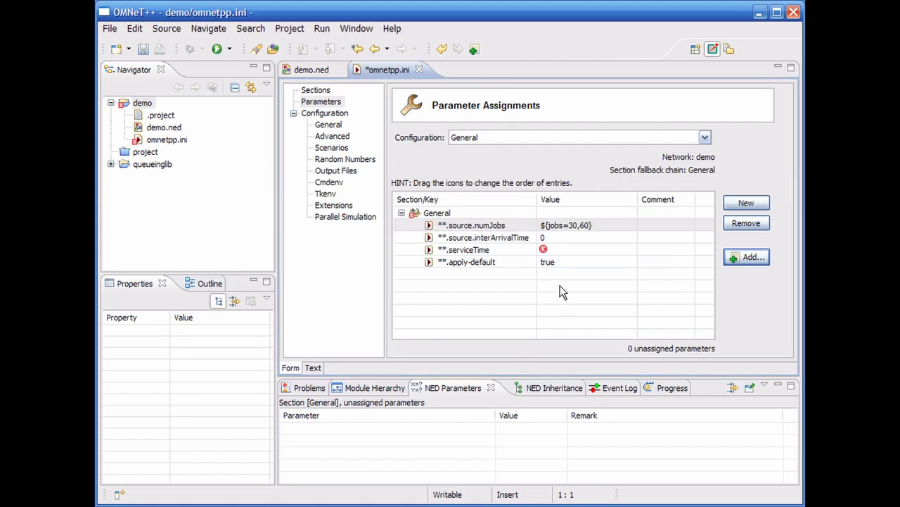
Set **.serviceTime to exponential(${serviceMean=1..3 step 1}), then go to the Output Files page
{"action": "left_click", "coordinate": [593, 249]}
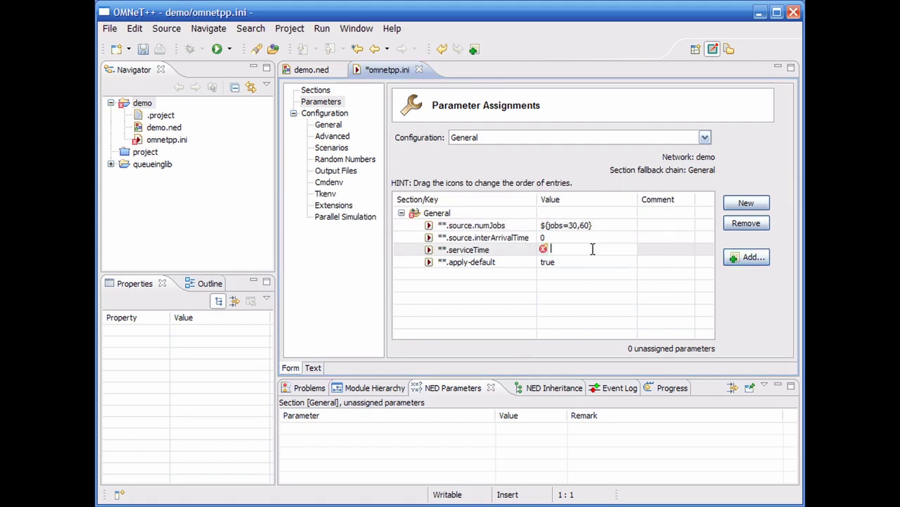
{"action": "type", "text": "exp"}
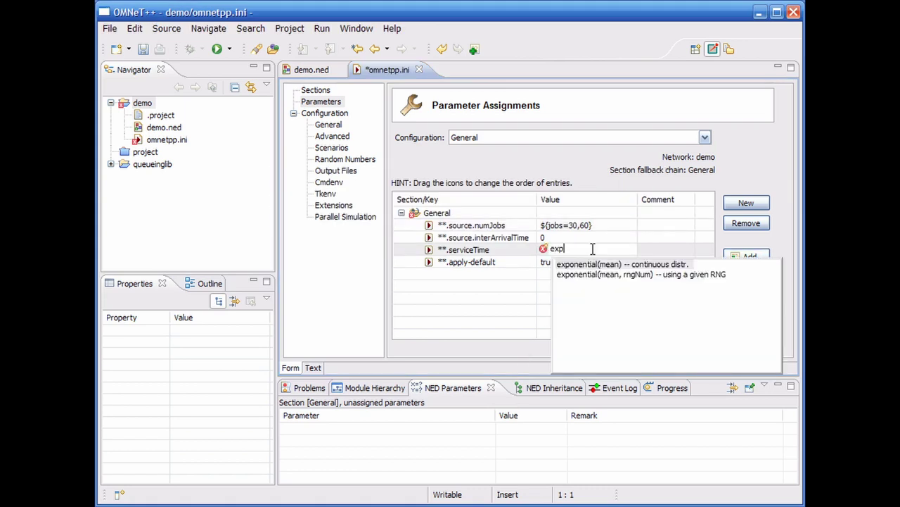
{"action": "key", "text": "Return"}
{"action": "type", "text": "${serviceMean=1..3 step"}
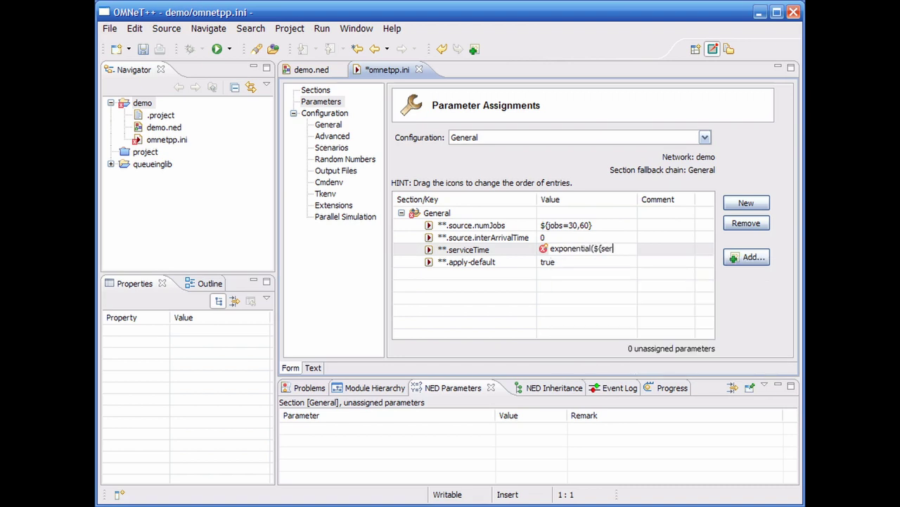
{"action": "key", "text": "Return"}
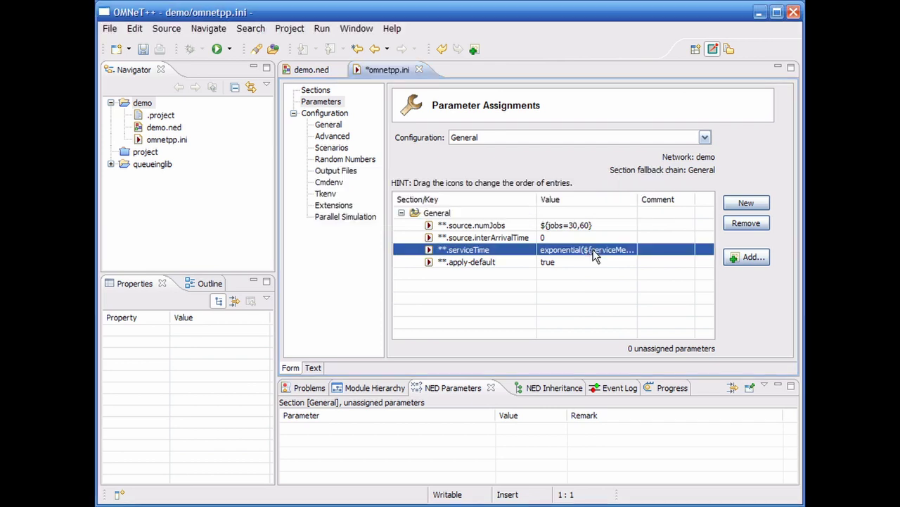
{"action": "left_click", "coordinate": [337, 171]}
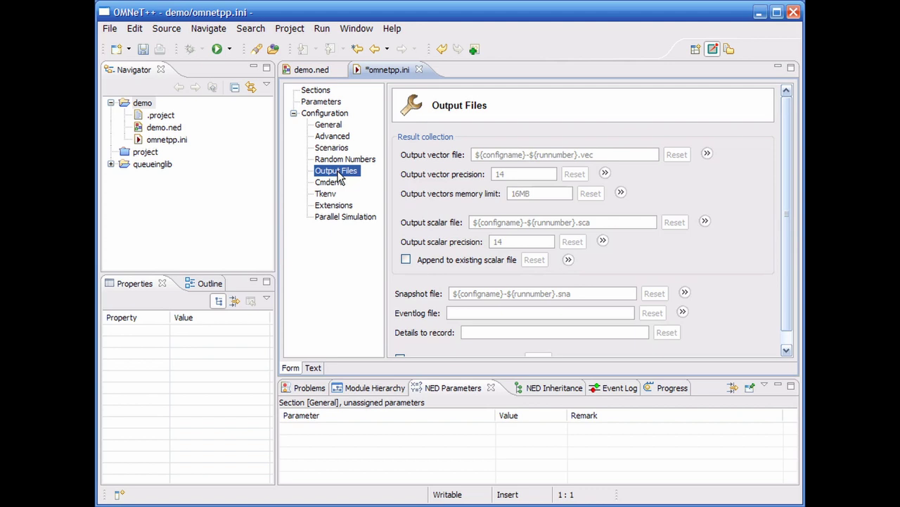
Set the event log file to demo-${runnumber}.log and the simulation time limit to 20000
{"action": "left_click", "coordinate": [540, 313]}
{"action": "type", "text": "demo-${runnumber}.log"}
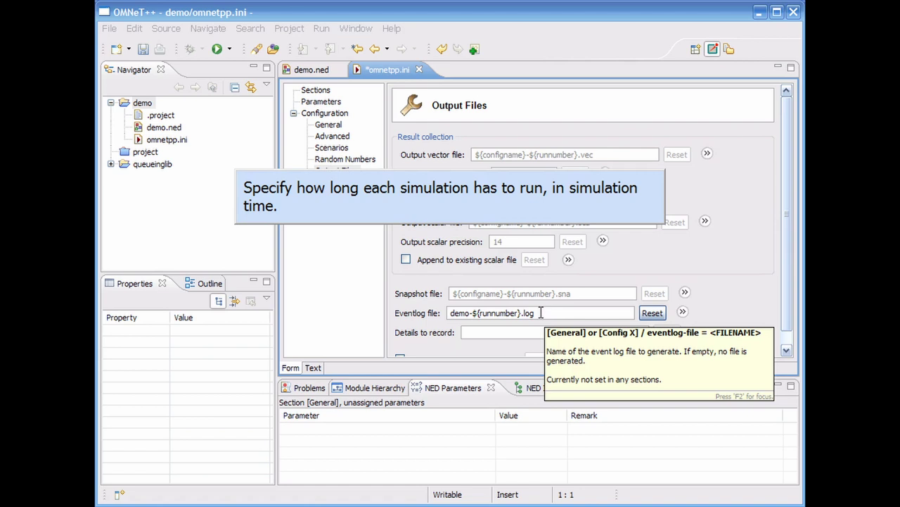
{"action": "left_click", "coordinate": [329, 126]}
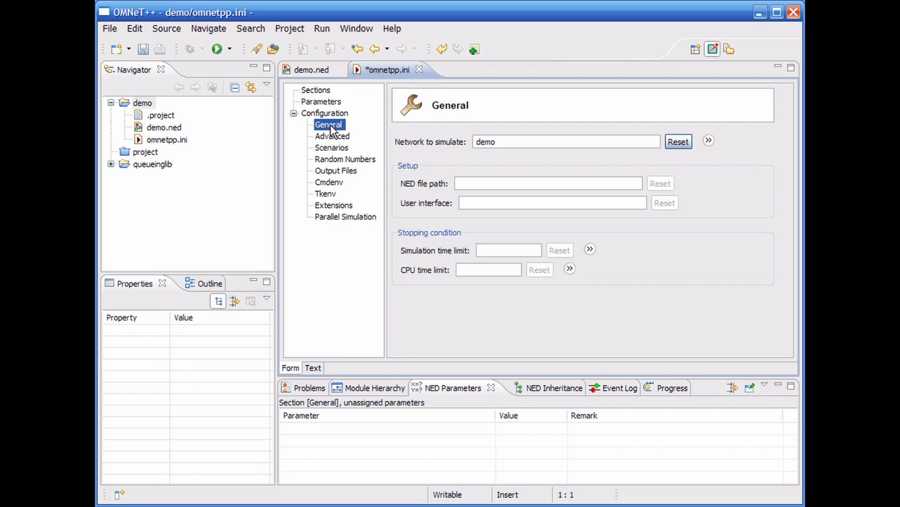
{"action": "left_click", "coordinate": [509, 251]}
{"action": "type", "text": "20000"}
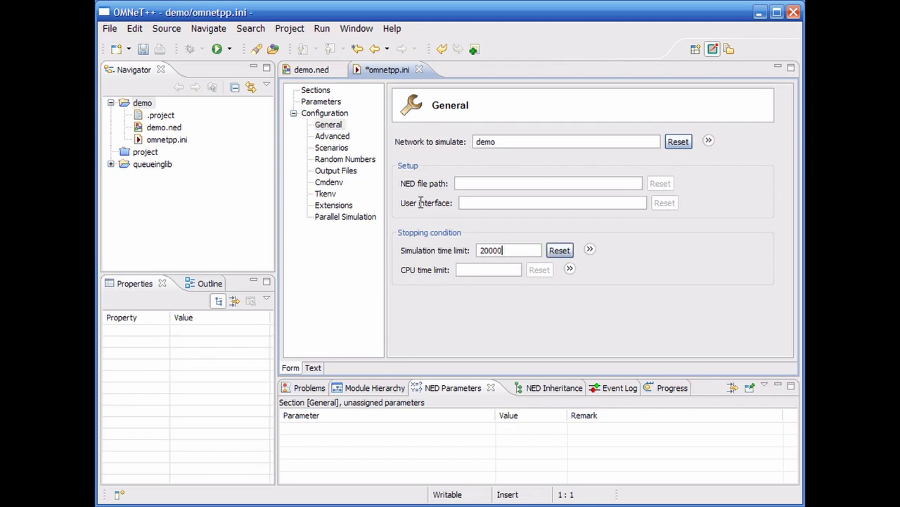
Set Cmdenv status frequency to 500 and view omnetpp.ini as text
{"action": "left_click", "coordinate": [330, 183]}
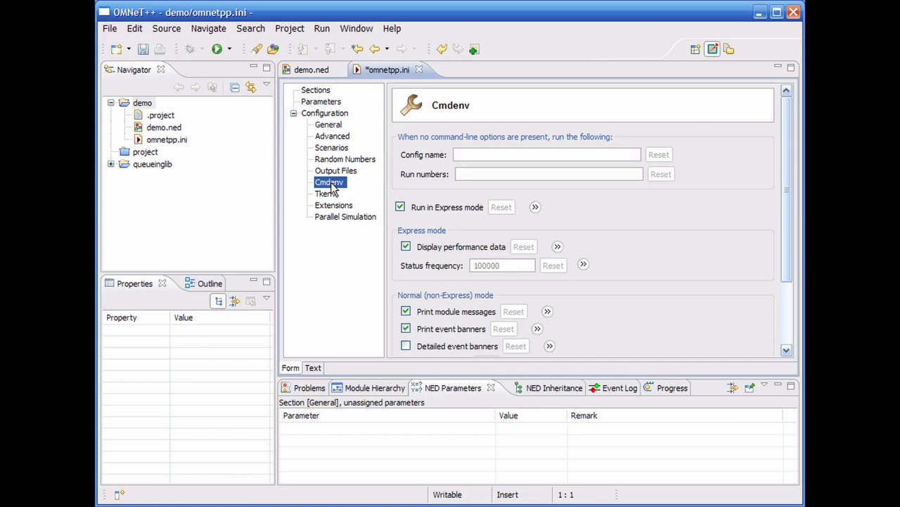
{"action": "left_click", "coordinate": [432, 269]}
{"action": "type", "text": "500"}
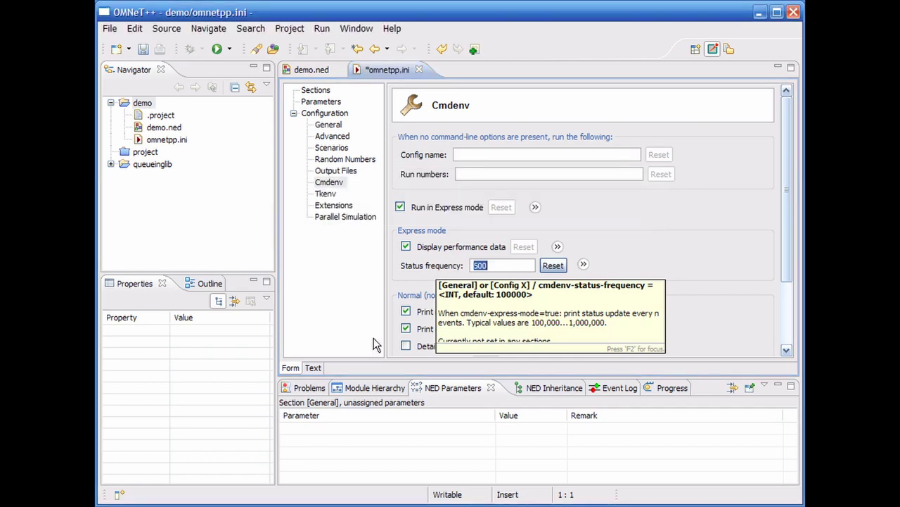
{"action": "left_click", "coordinate": [314, 368]}
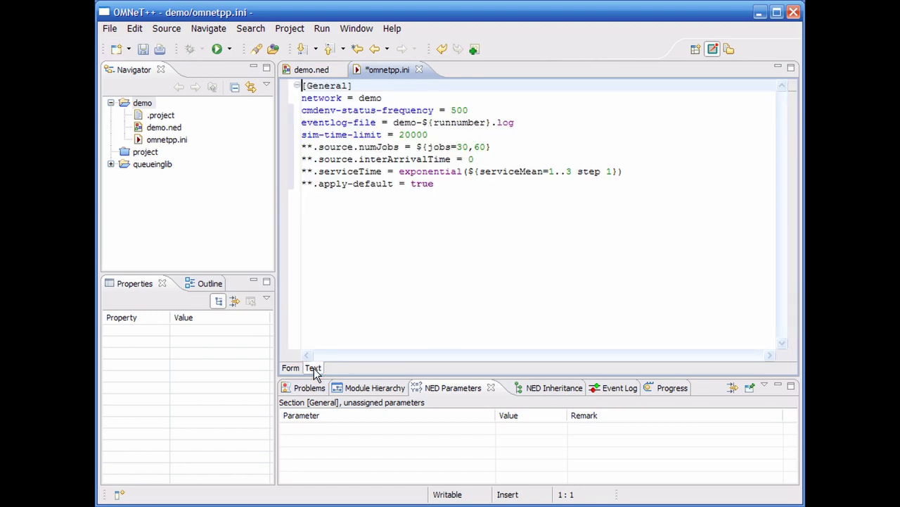
Save omnetpp.ini from the toolbar
{"action": "left_click", "coordinate": [143, 49]}
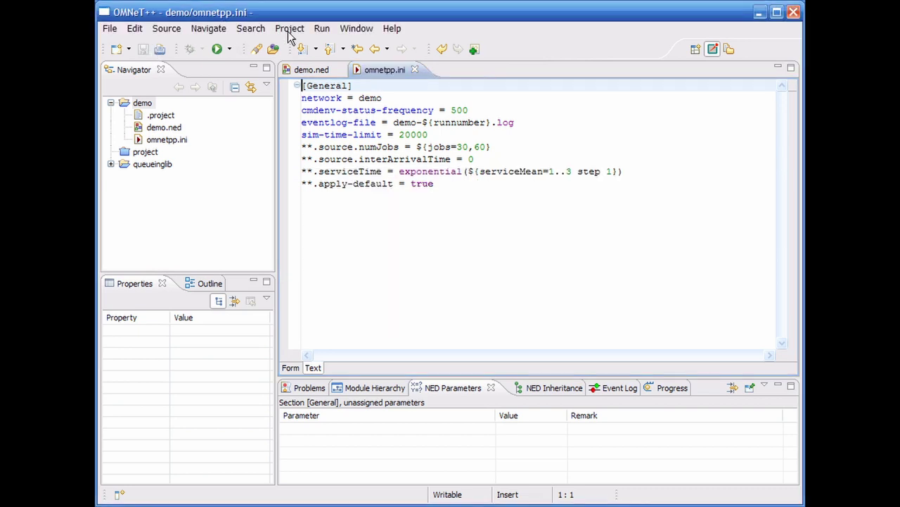
In the Run dialog, add a new OMNeT++ Simulation configuration named New_configuration
{"action": "left_click", "coordinate": [323, 32]}
{"action": "left_click", "coordinate": [396, 110]}
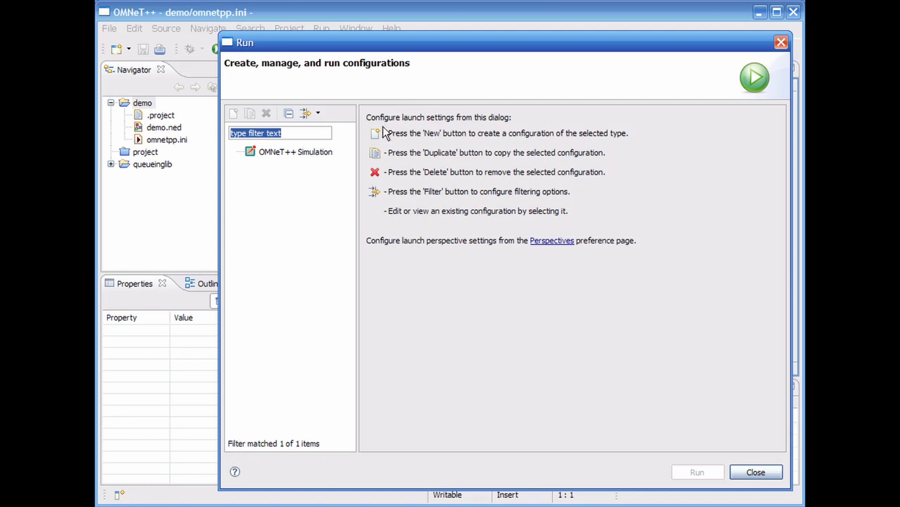
{"action": "left_click", "coordinate": [297, 152]}
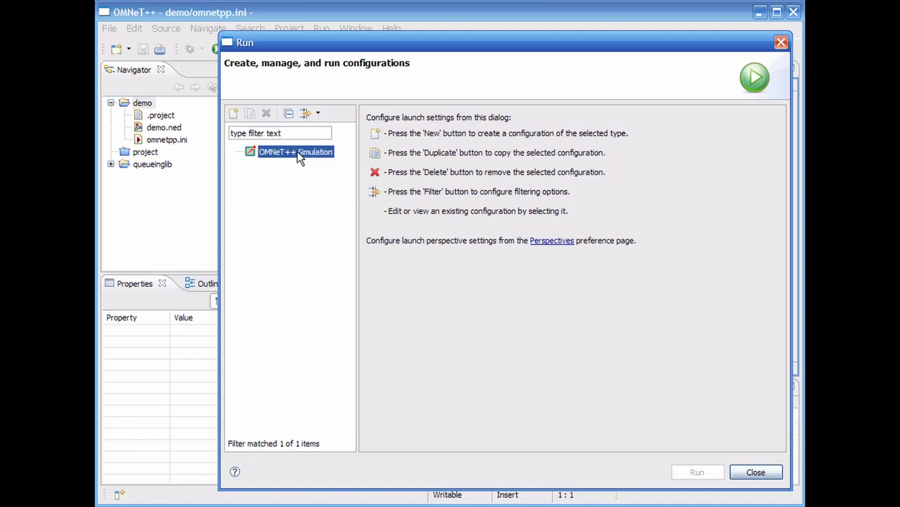
{"action": "left_click", "coordinate": [234, 114]}
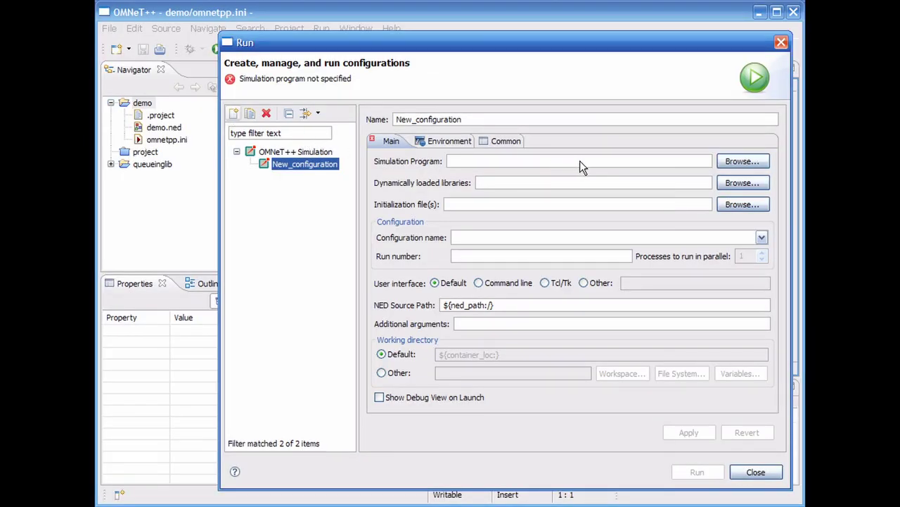
Choose /queueinglib/queueinglib.exe as the simulation program
{"action": "left_click", "coordinate": [580, 160]}
{"action": "key", "text": "space"}
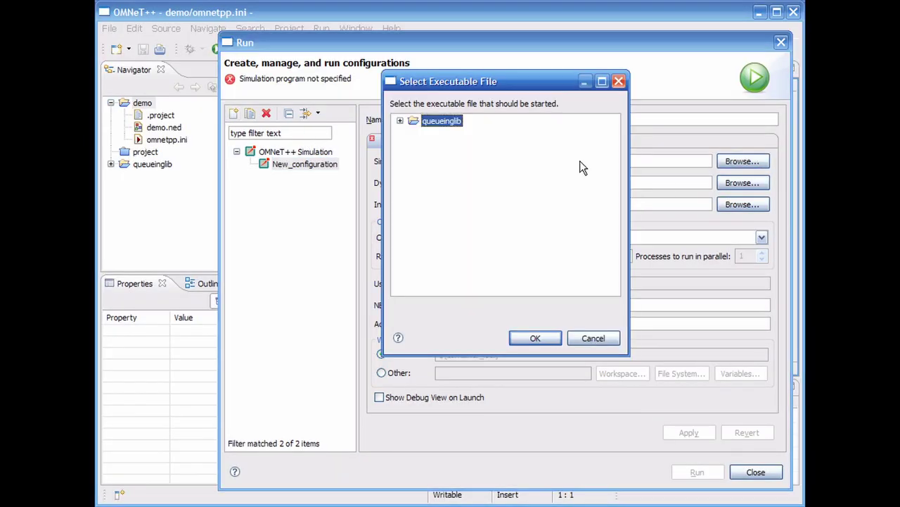
{"action": "key", "text": "Right"}
{"action": "double_click", "coordinate": [465, 157]}
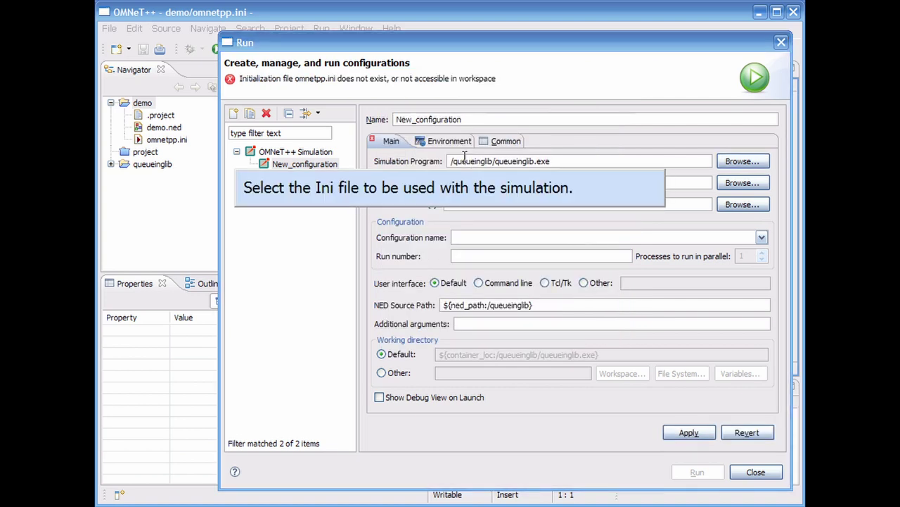
Choose demo/omnetpp.ini as the initialization file
{"action": "key", "text": "space"}
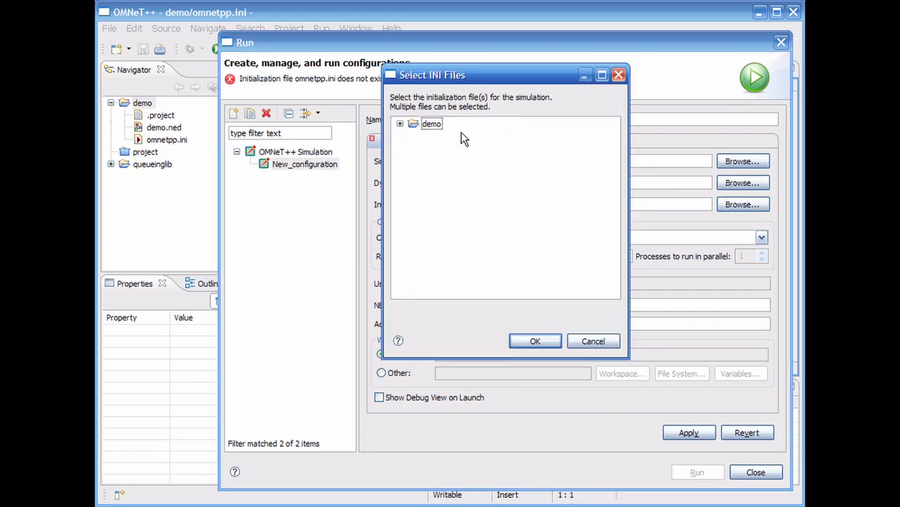
{"action": "left_click", "coordinate": [432, 124]}
{"action": "key", "text": "Right"}
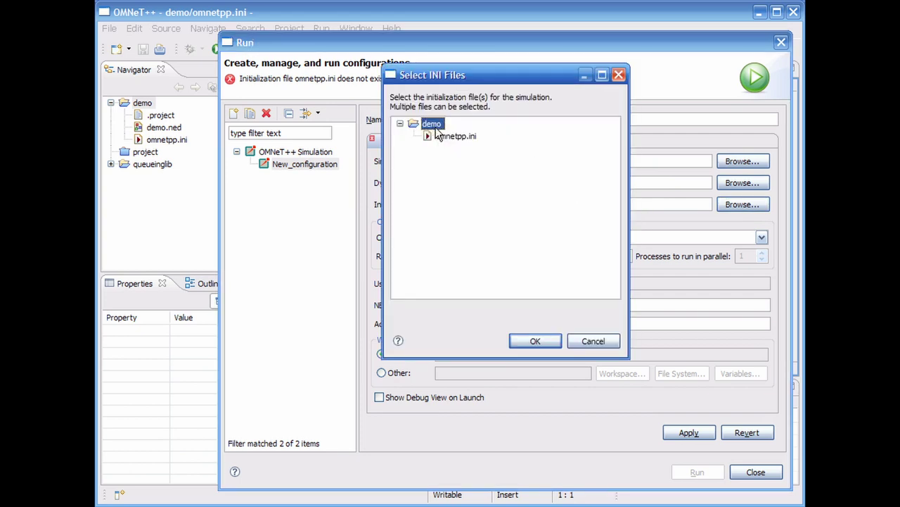
{"action": "double_click", "coordinate": [458, 135]}
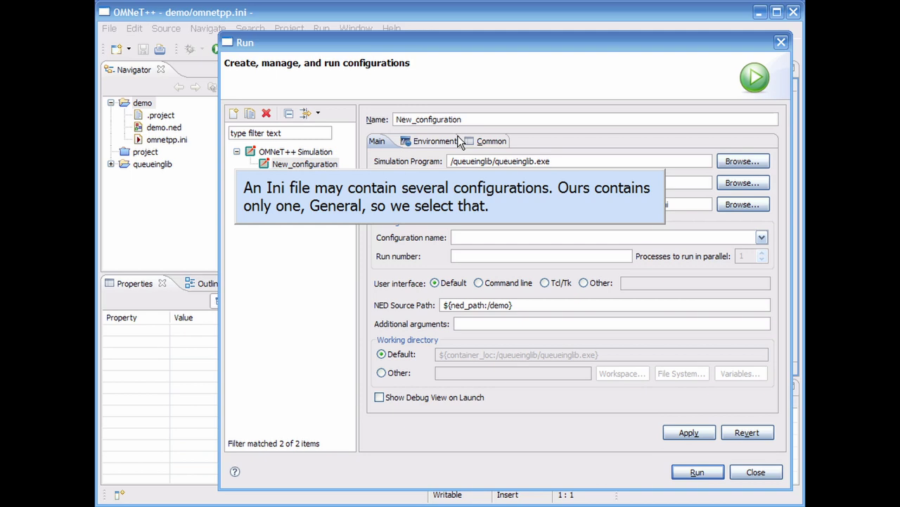
Select the General configuration and the Command line user interface
{"action": "left_click", "coordinate": [763, 238]}
{"action": "key", "text": "Down"}
{"action": "key", "text": "Return"}
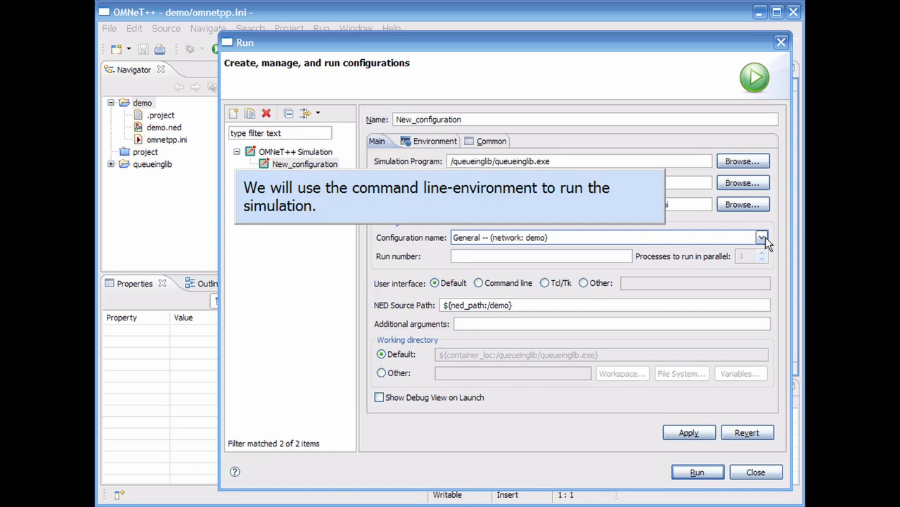
{"action": "left_click", "coordinate": [505, 284]}
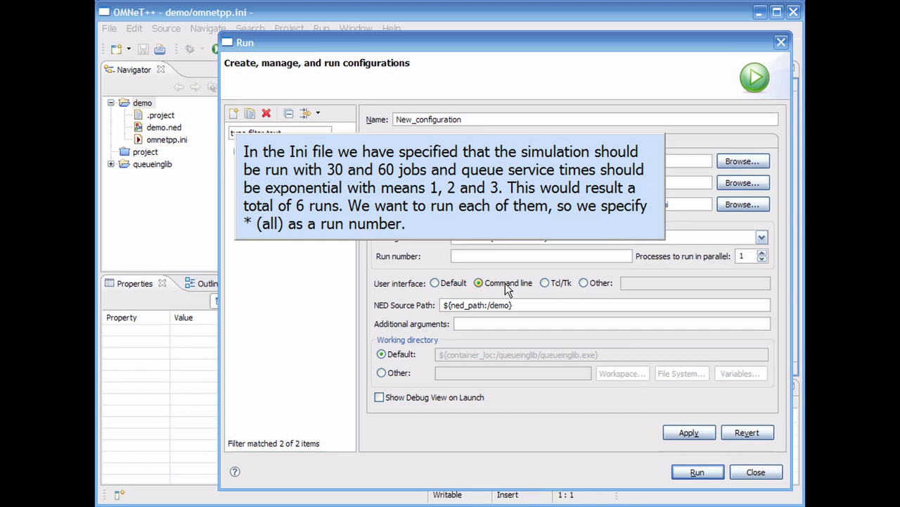
Enter * as the run number and launch all six General runs
{"action": "left_click", "coordinate": [541, 256]}
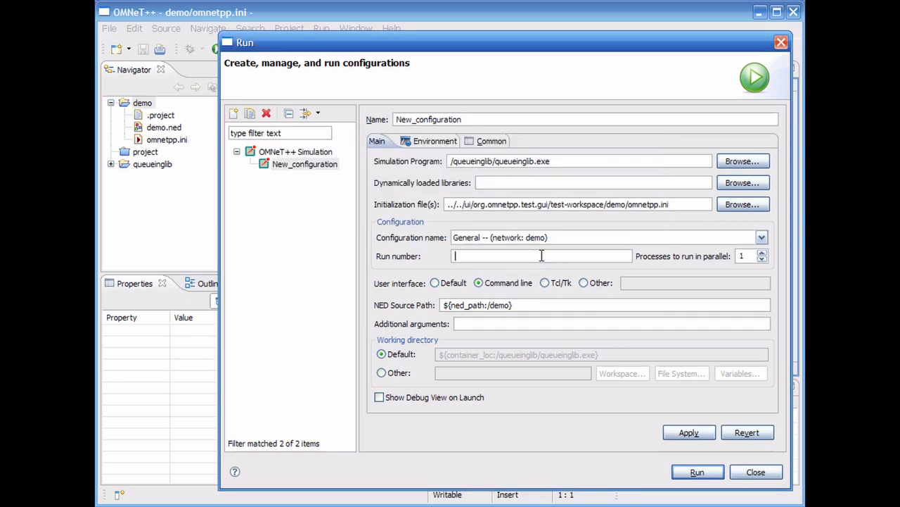
{"action": "type", "text": "*"}
{"action": "mouse_move", "coordinate": [542, 256]}
{"action": "left_click", "coordinate": [697, 471]}
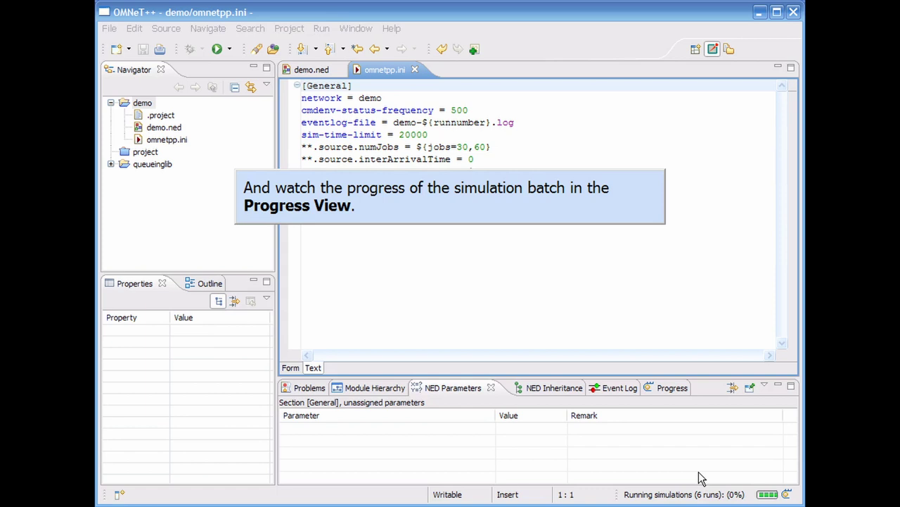
Watch the Progress view until all six simulation runs complete
{"action": "left_click", "coordinate": [666, 387]}
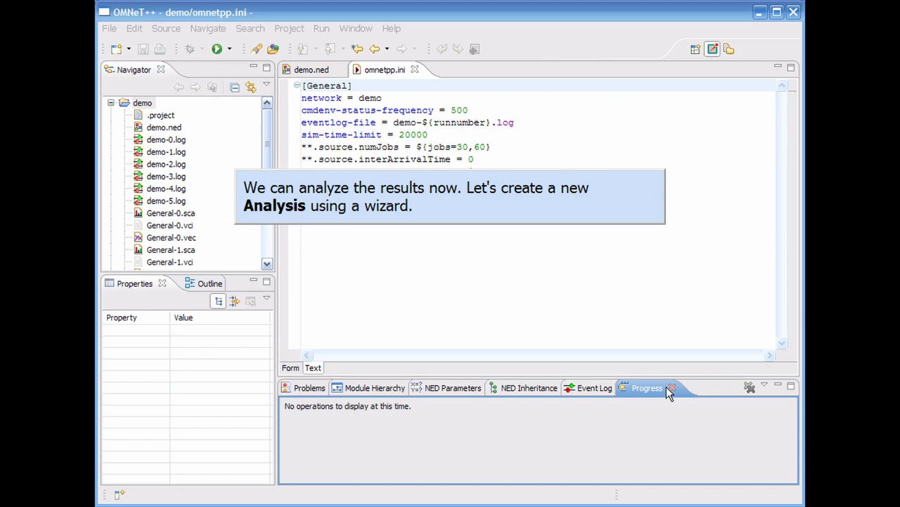
Create the analysis file demo.anf in the demo project folder
{"action": "left_click", "coordinate": [110, 29]}
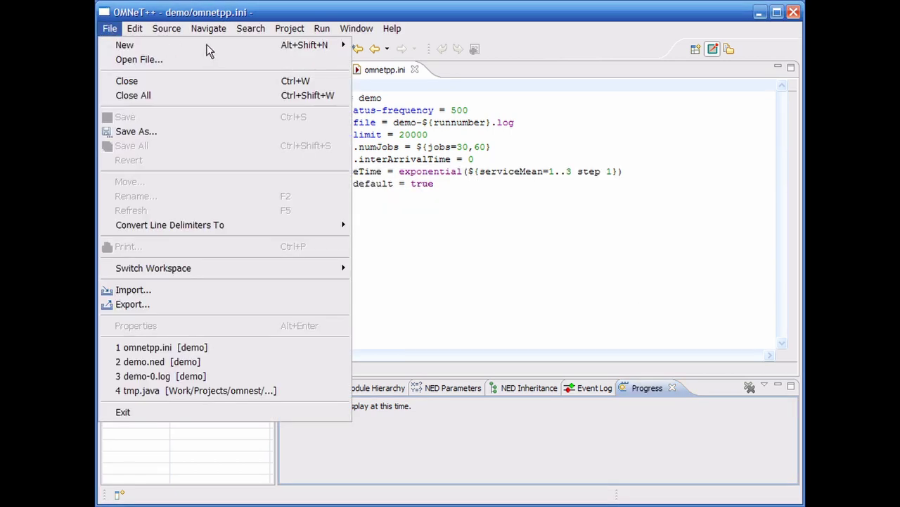
{"action": "mouse_move", "coordinate": [225, 45]}
{"action": "left_click", "coordinate": [436, 112]}
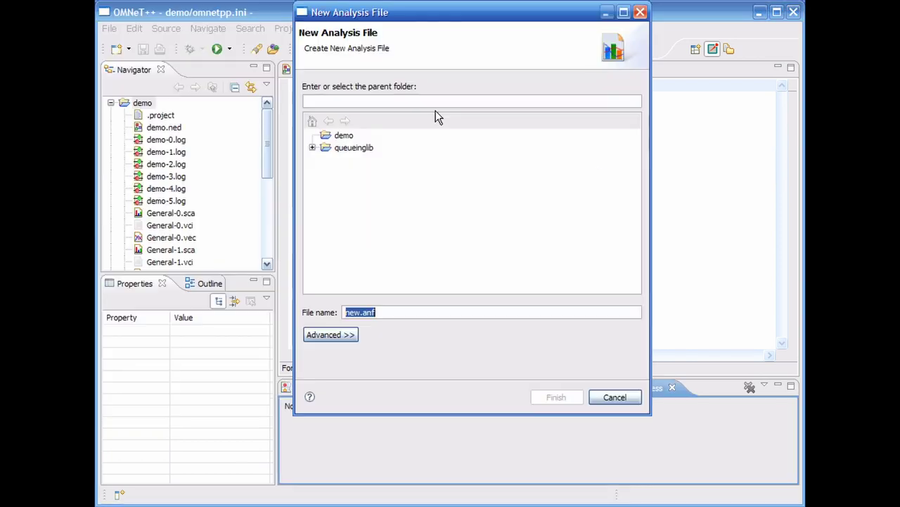
{"action": "left_click", "coordinate": [344, 135]}
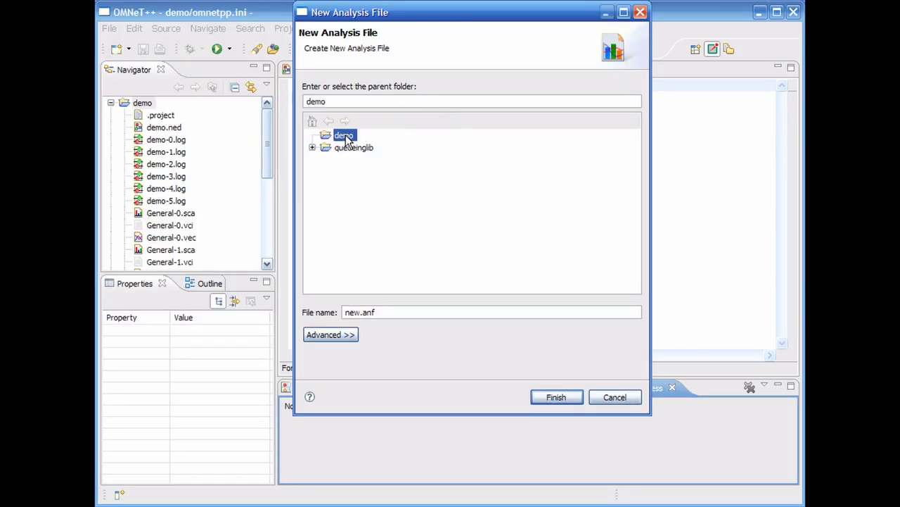
{"action": "triple_click", "coordinate": [491, 313]}
{"action": "type", "text": "demo"}
{"action": "left_click", "coordinate": [555, 397]}
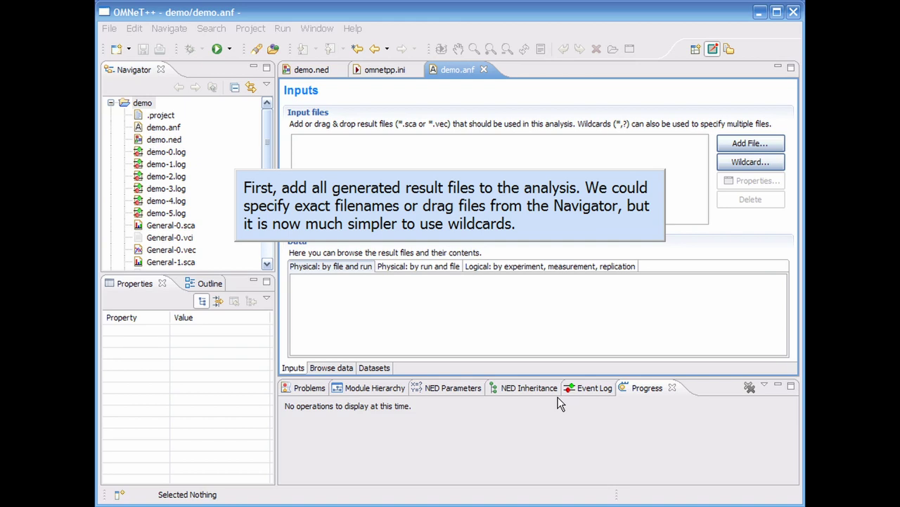
Add the *.vec and *.sca wildcard inputs to demo.anf
{"action": "left_click", "coordinate": [751, 162]}
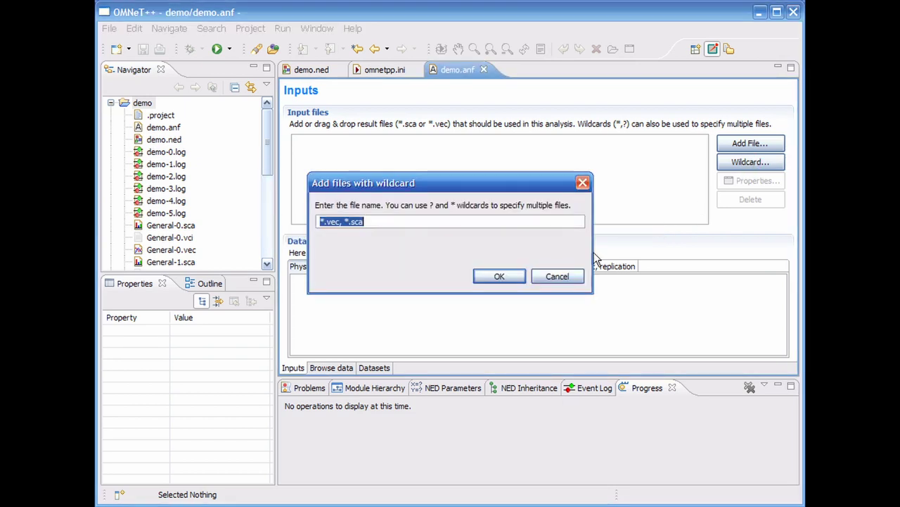
{"action": "left_click", "coordinate": [500, 276]}
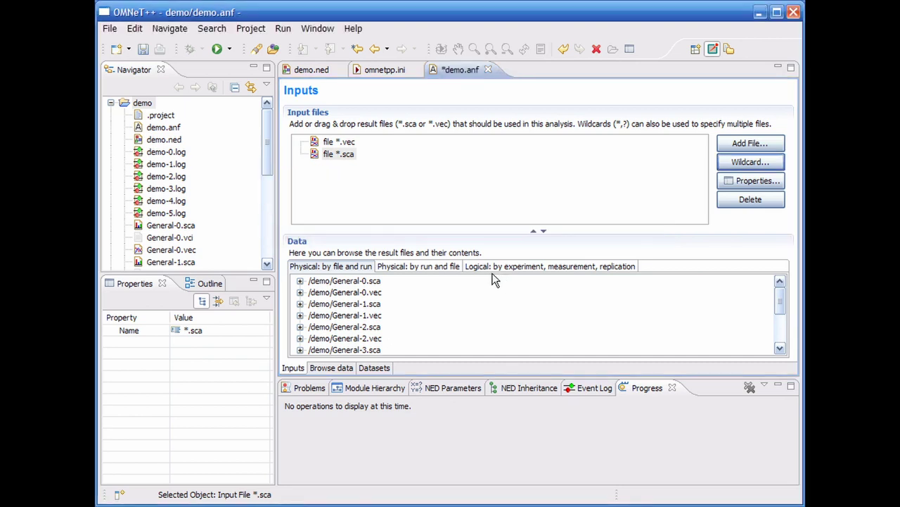
Group Data by run and file, expanding the first run to show General-0.sca and General-0.vec
{"action": "left_click", "coordinate": [420, 266]}
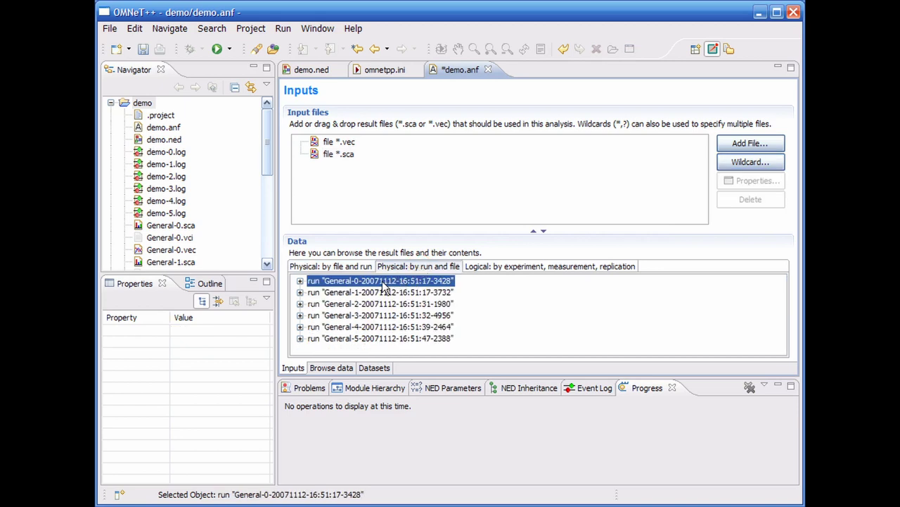
{"action": "key", "text": "KP_Add"}
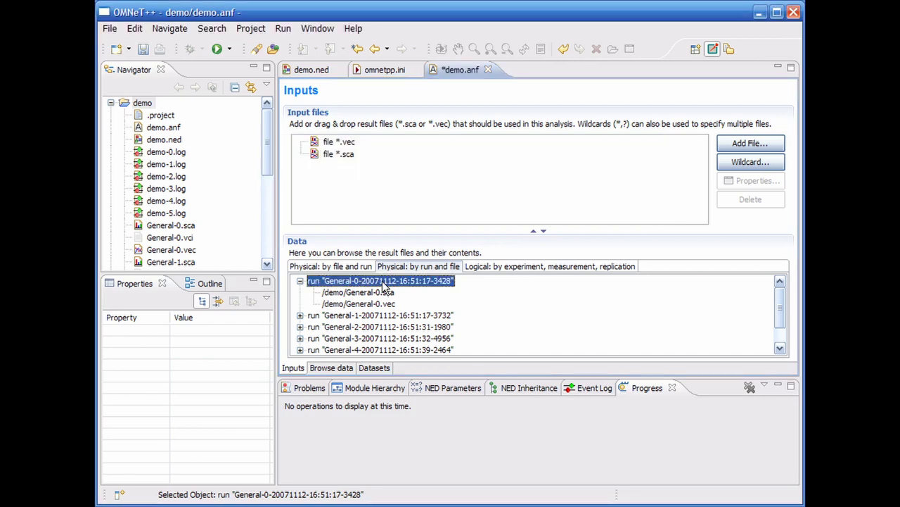
Group results by experiment, then expand General, the $jobs=30, $serviceMean=2 measurement and replication #0
{"action": "left_click", "coordinate": [546, 266]}
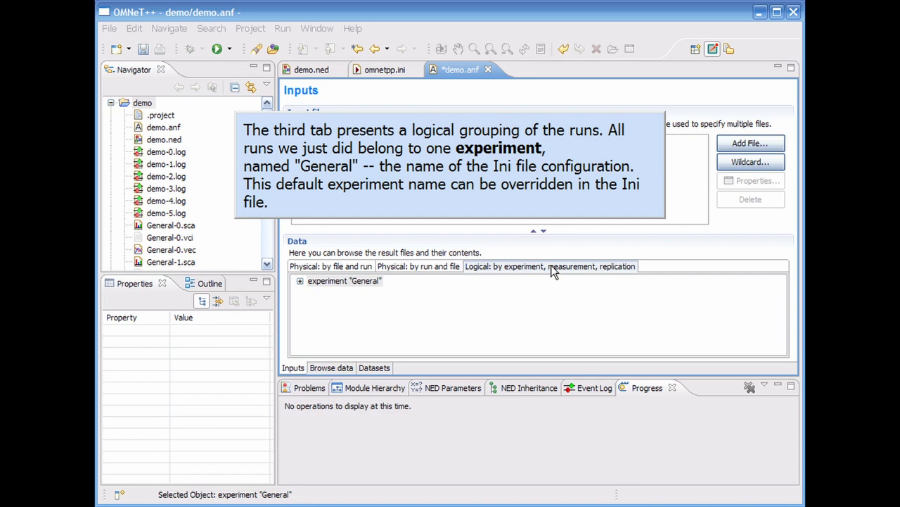
{"action": "left_click", "coordinate": [371, 281]}
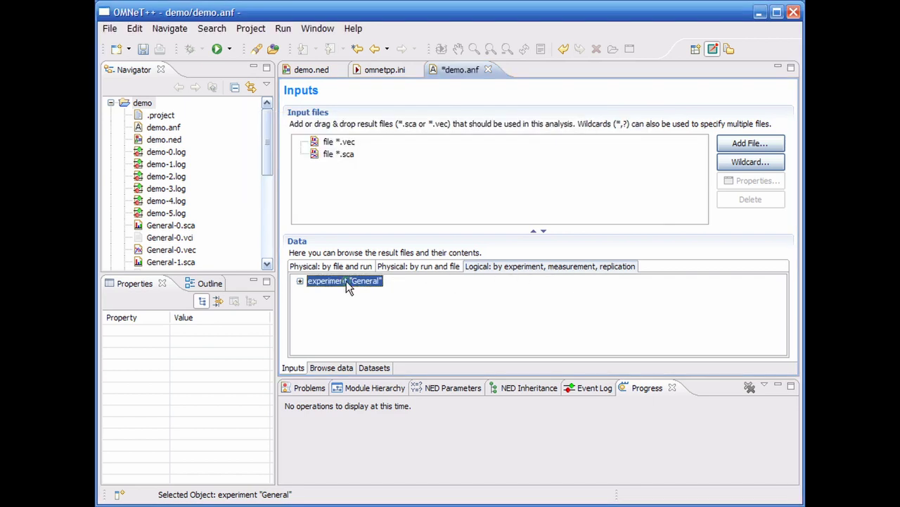
{"action": "key", "text": "KP_Add"}
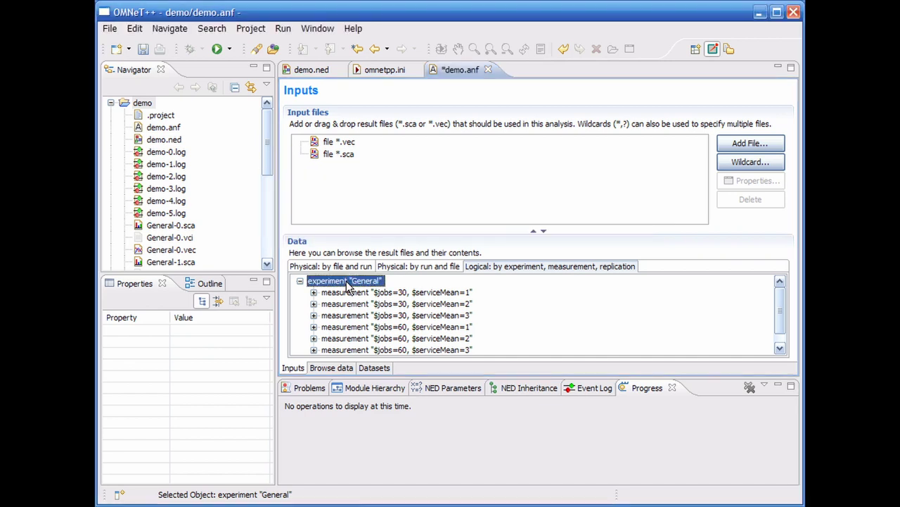
{"action": "left_click", "coordinate": [400, 305]}
{"action": "key", "text": "KP_Add"}
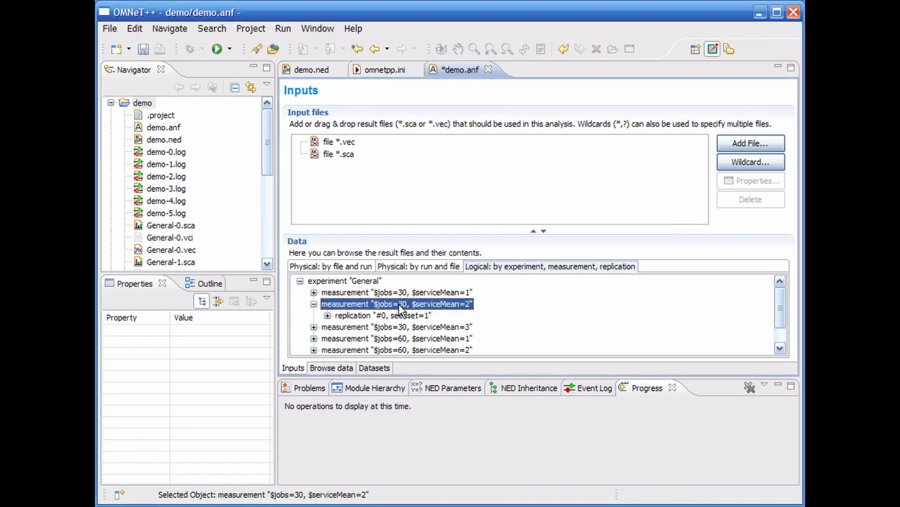
{"action": "left_click", "coordinate": [386, 318]}
{"action": "key", "text": "KP_Add"}
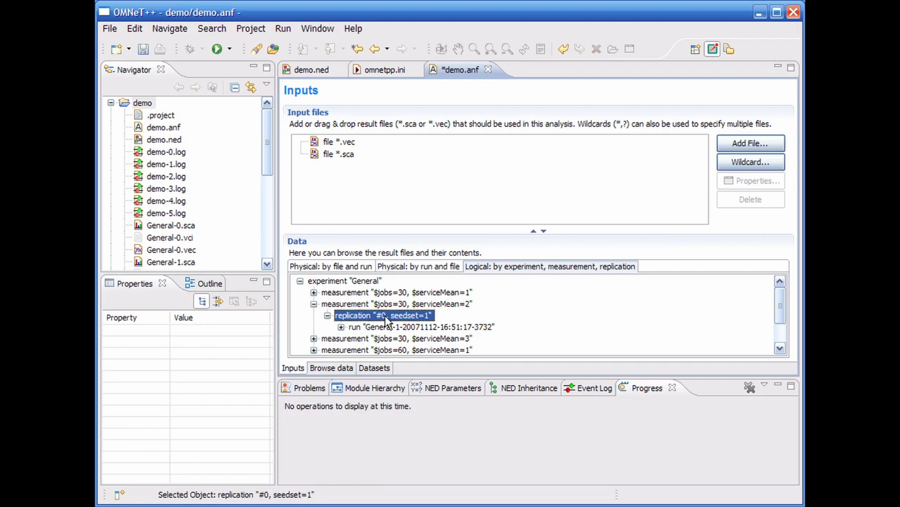
In Browse data, filter the vectors to run General-4 and select all three length vectors
{"action": "left_click", "coordinate": [334, 370]}
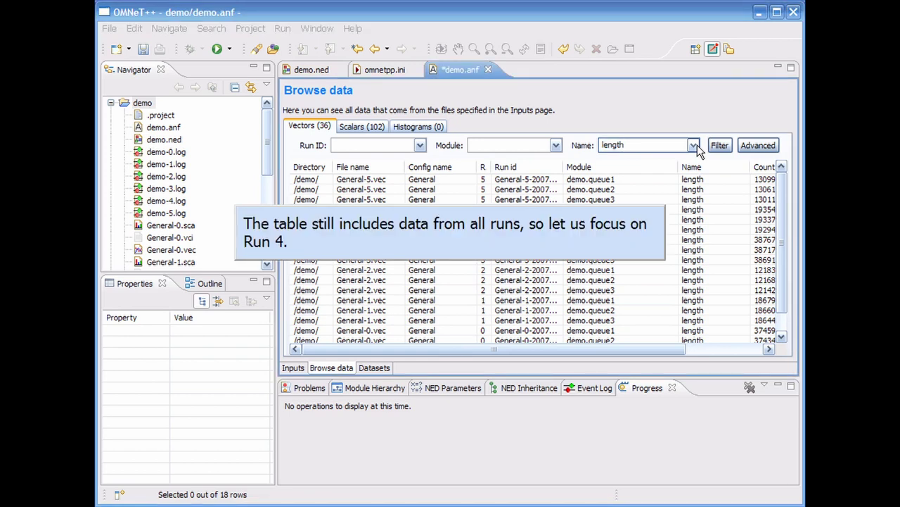
{"action": "left_click", "coordinate": [420, 145]}
{"action": "key", "text": "Down"}
{"action": "key", "text": "Down"}
{"action": "key", "text": "Return"}
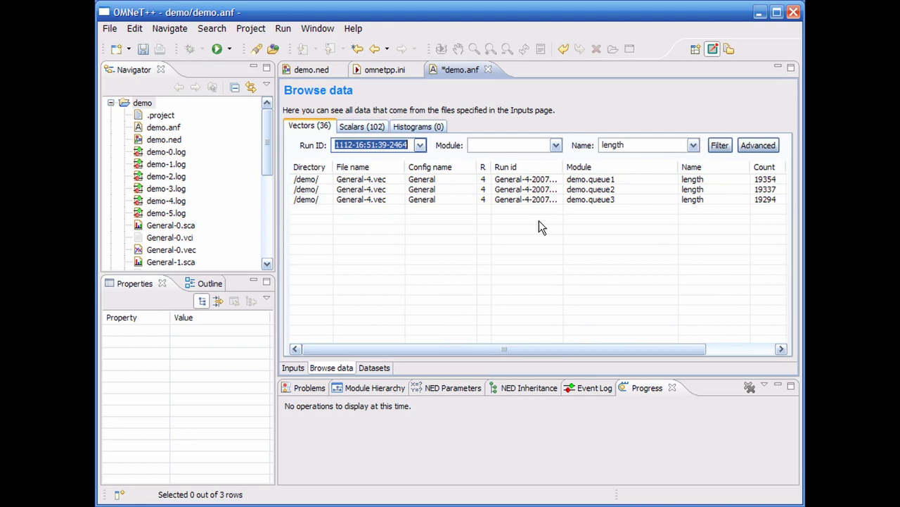
{"action": "left_click", "coordinate": [539, 221]}
{"action": "key", "text": "ctrl+a"}
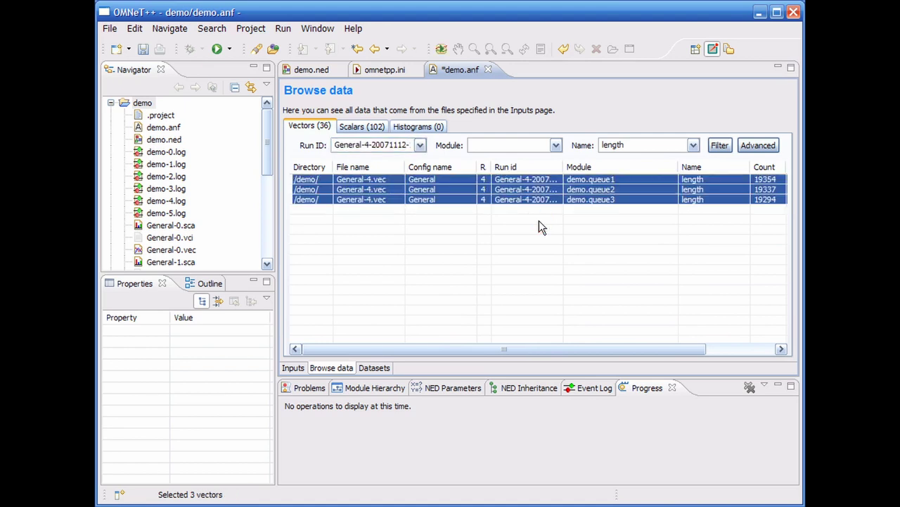
Plot the three selected vectors as chart temp1 and zoom the x axis to 0–1000
{"action": "left_click", "coordinate": [442, 51]}
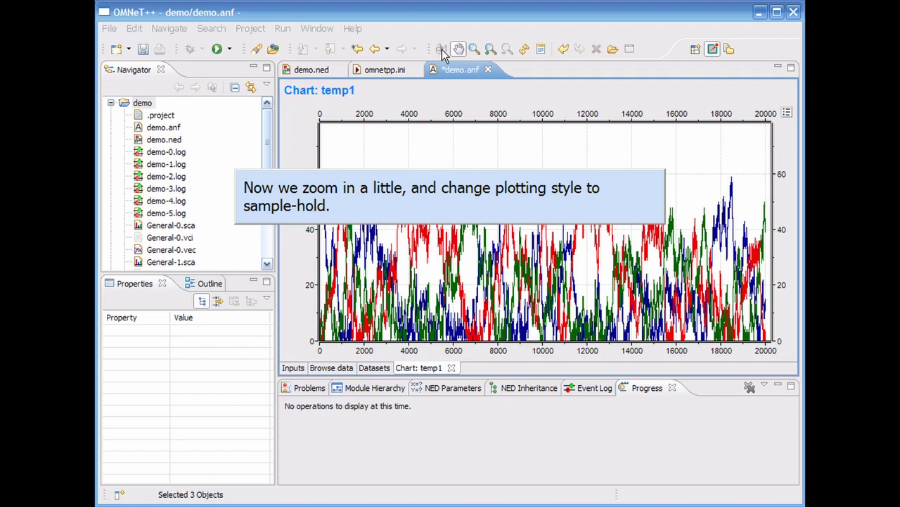
{"action": "left_click", "coordinate": [323, 343]}
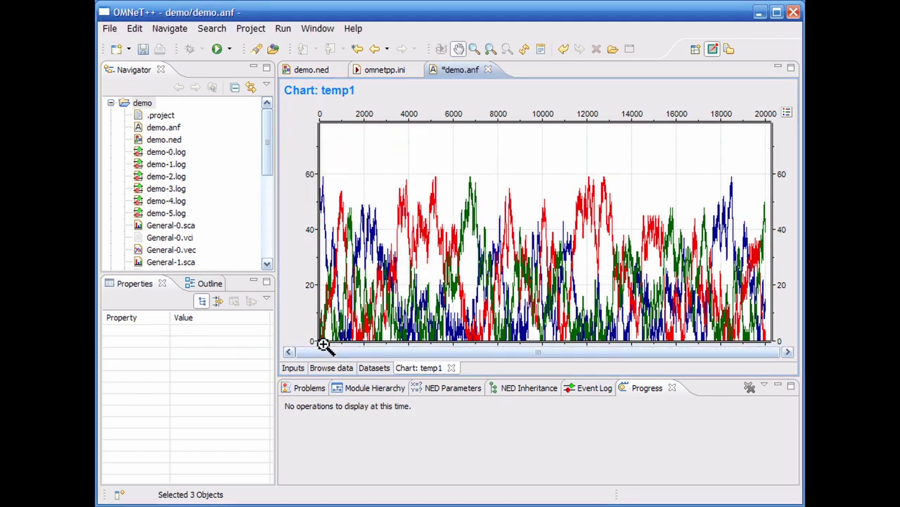
{"action": "left_click", "coordinate": [345, 163]}
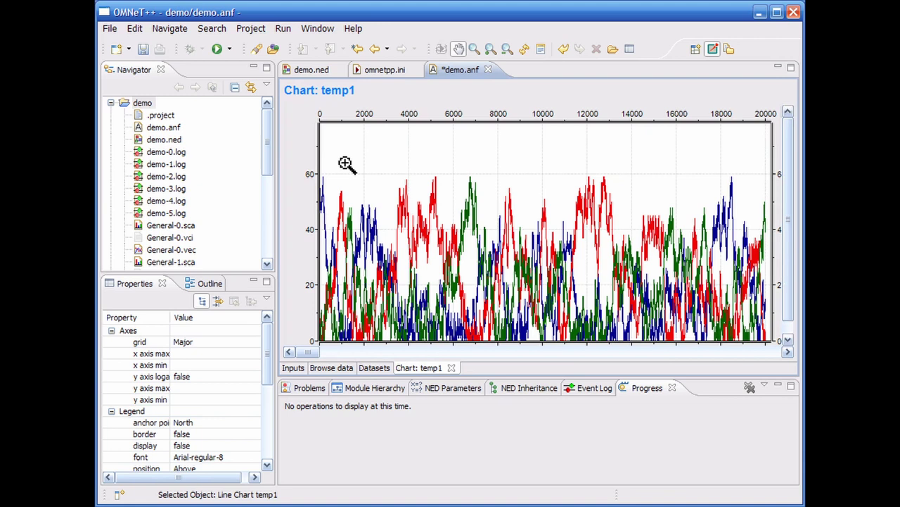
{"action": "left_click", "coordinate": [344, 163]}
{"action": "right_click", "coordinate": [543, 238]}
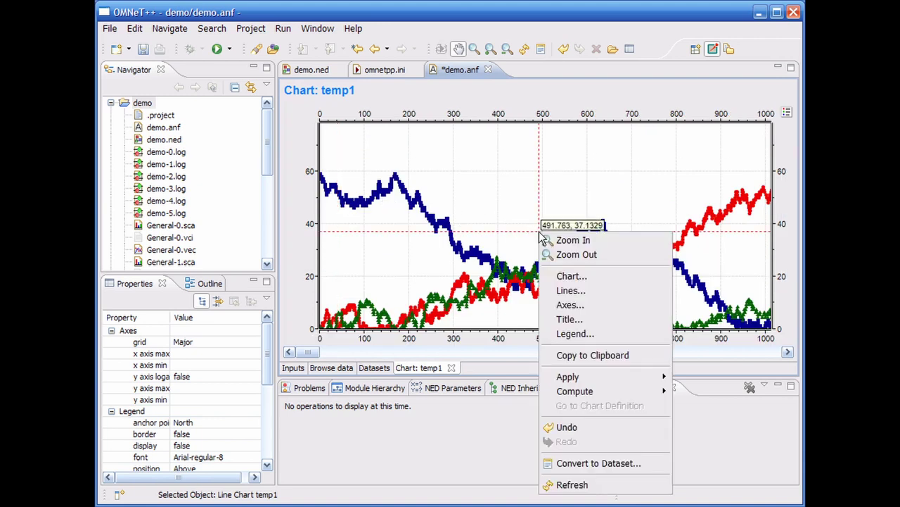
Select all three queue lines in the Lines dialog and set their line type to Sample-Hold
{"action": "left_click", "coordinate": [606, 291]}
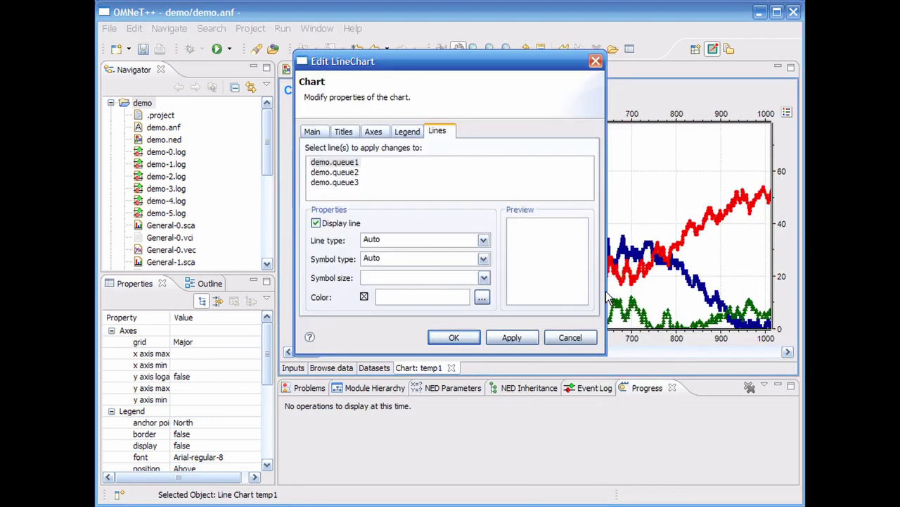
{"action": "left_click", "coordinate": [450, 178]}
{"action": "key", "text": "ctrl+a"}
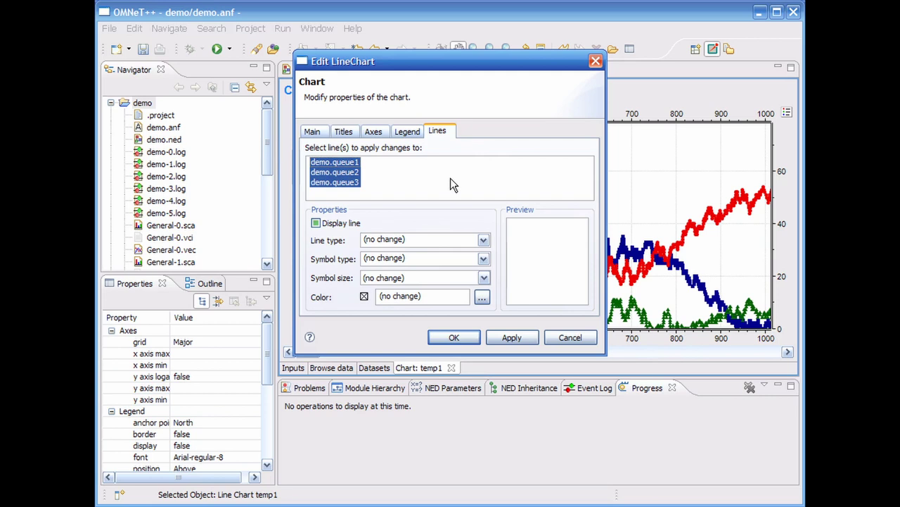
{"action": "left_click", "coordinate": [484, 240]}
{"action": "key", "text": "Home"}
{"action": "key", "text": "Down"}
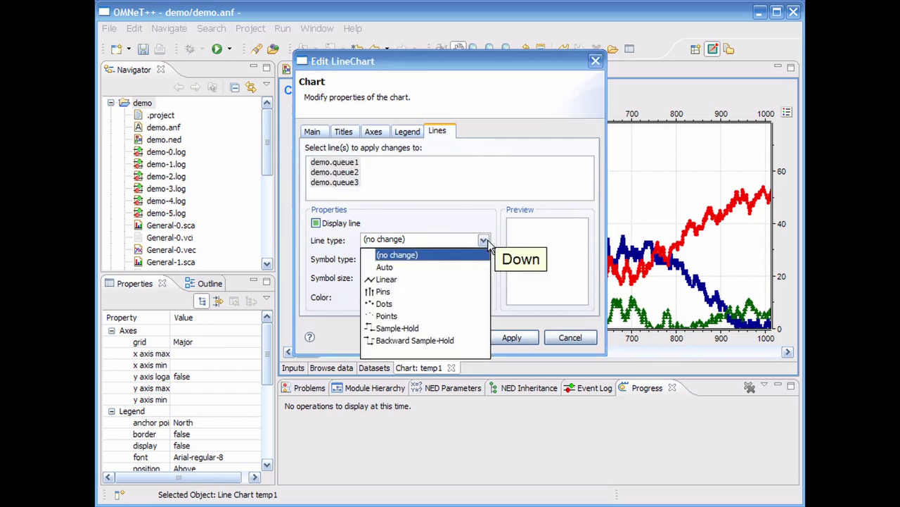
{"action": "key", "text": "Down"}
{"action": "key", "text": "Down"}
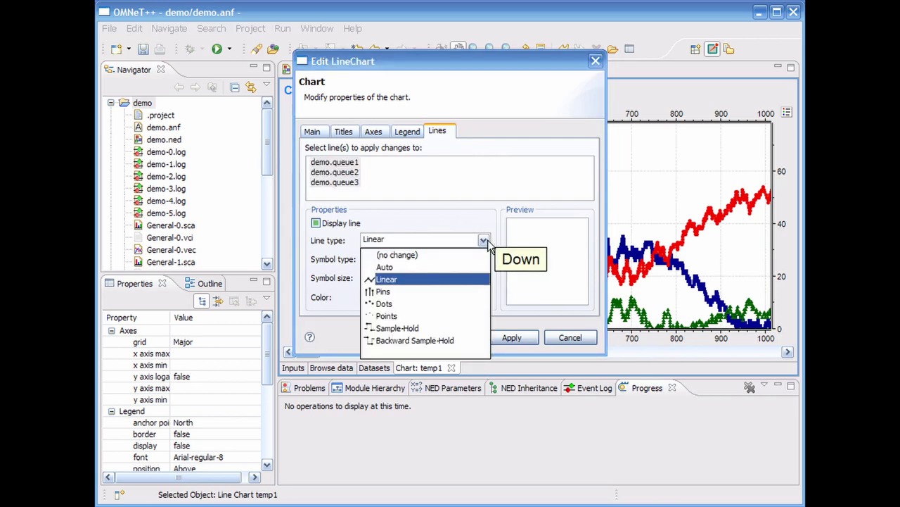
{"action": "key", "text": "Down"}
{"action": "key", "text": "Down"}
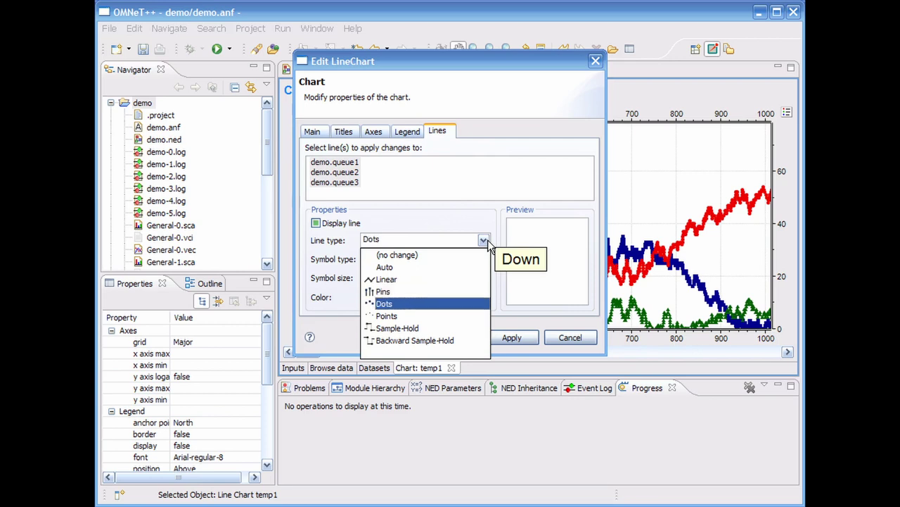
{"action": "key", "text": "Down"}
{"action": "key", "text": "Down"}
{"action": "key", "text": "Return"}
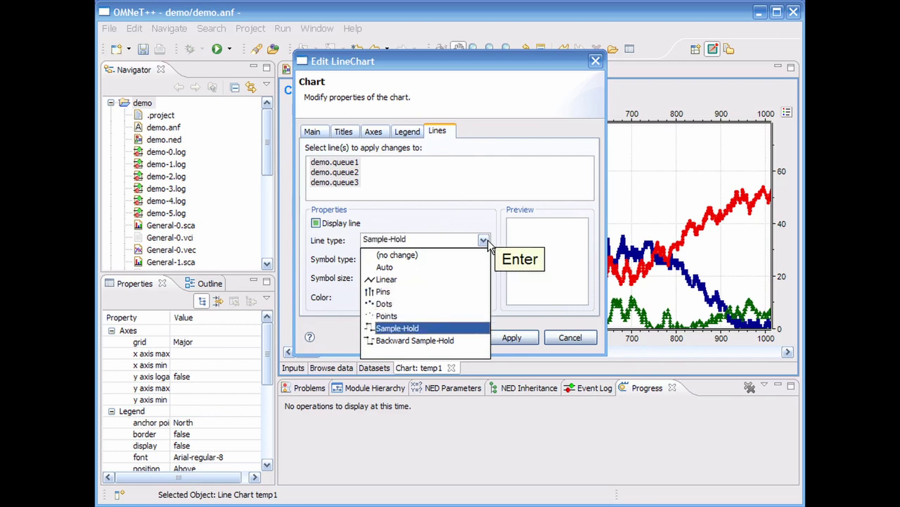
Set the symbol type to None and apply the new line style
{"action": "left_click", "coordinate": [484, 259]}
{"action": "key", "text": "Home"}
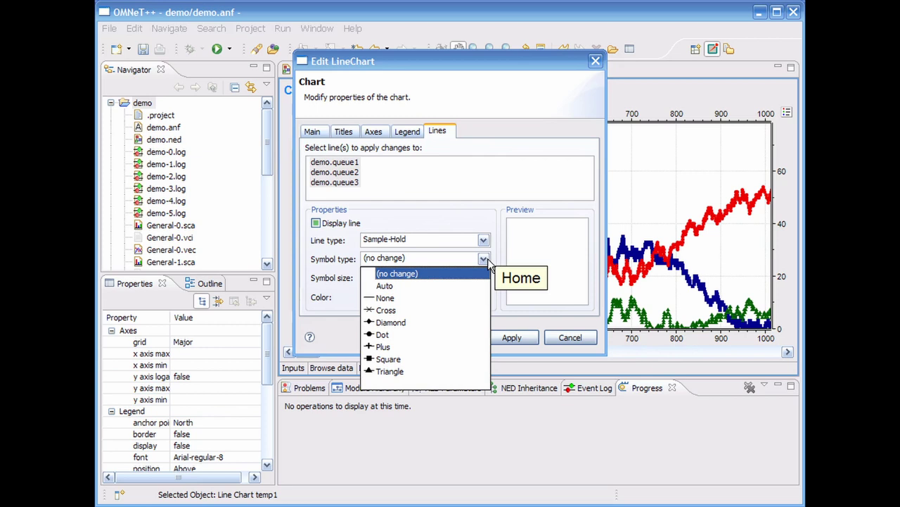
{"action": "key", "text": "Down"}
{"action": "key", "text": "Down"}
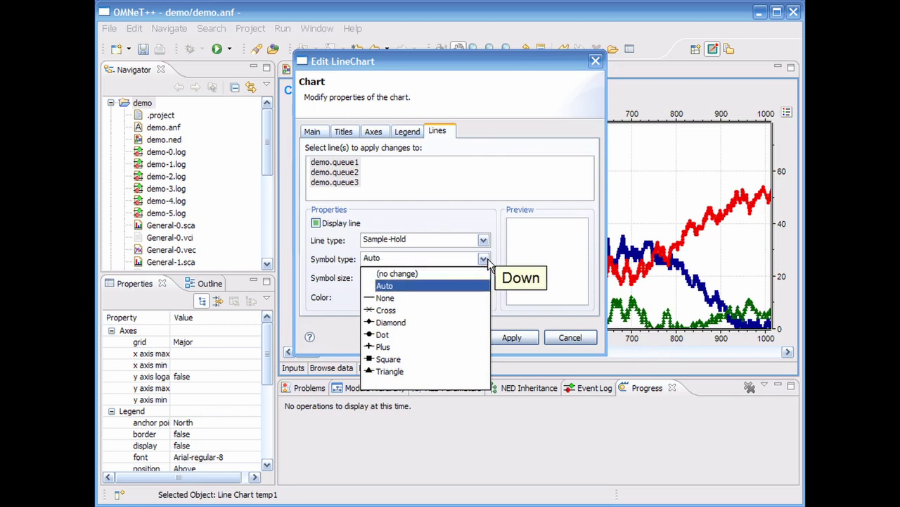
{"action": "key", "text": "Down"}
{"action": "key", "text": "Return"}
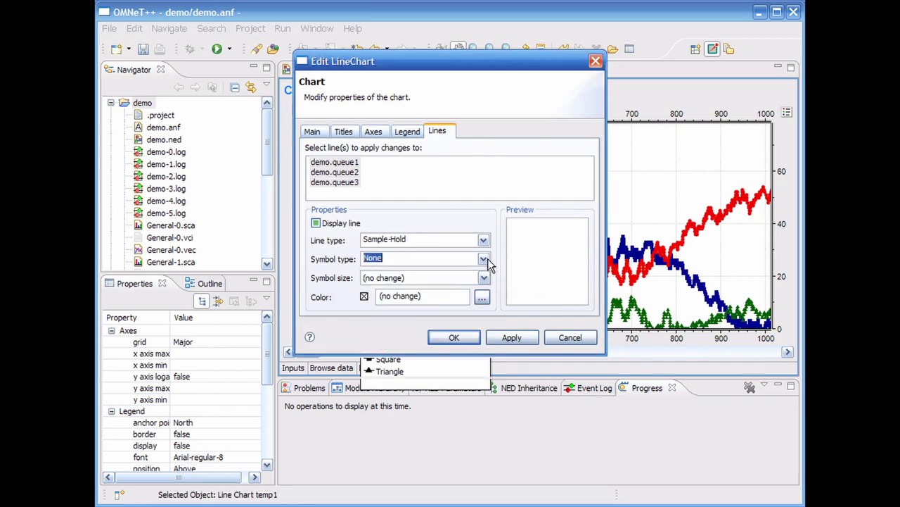
{"action": "left_click", "coordinate": [512, 338]}
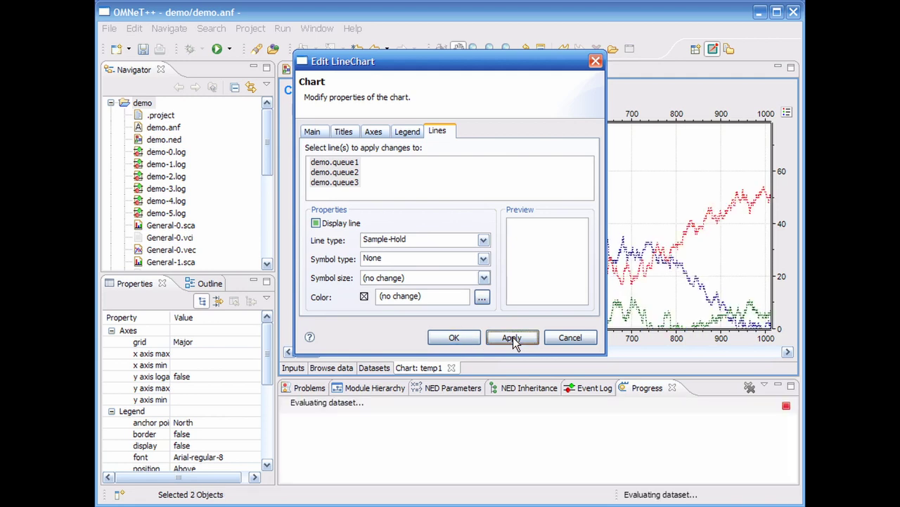
{"action": "left_click", "coordinate": [454, 338]}
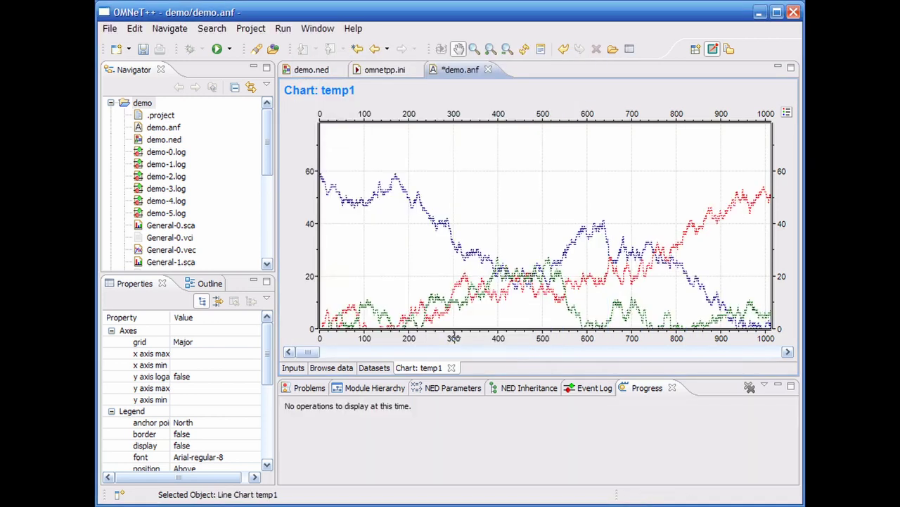
Apply the Mean function to the three queue-length lines in chart temp1
{"action": "left_click", "coordinate": [312, 337]}
{"action": "left_click_drag", "start_coordinate": [322, 343], "coordinate": [342, 161]}
{"action": "left_click_drag", "start_coordinate": [529, 190], "coordinate": [352, 191]}
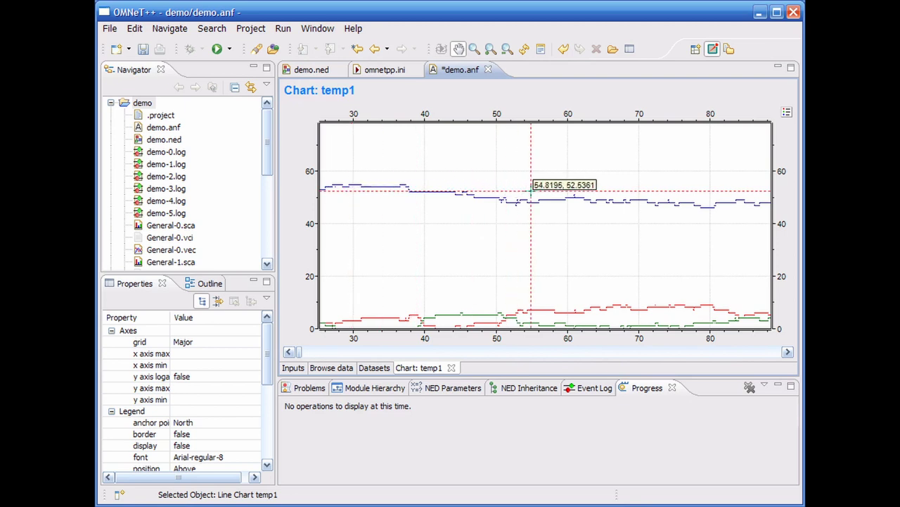
{"action": "left_click_drag", "start_coordinate": [532, 191], "coordinate": [351, 190]}
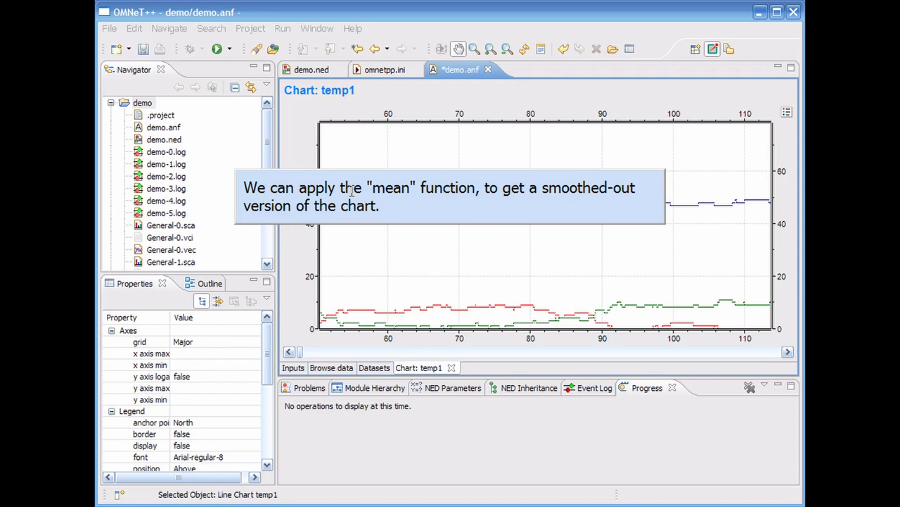
{"action": "right_click", "coordinate": [539, 231]}
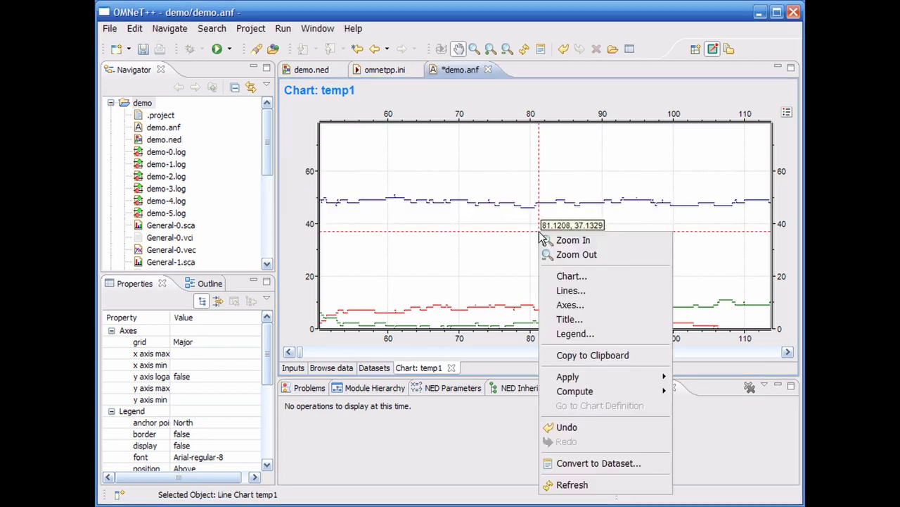
{"action": "mouse_move", "coordinate": [607, 378]}
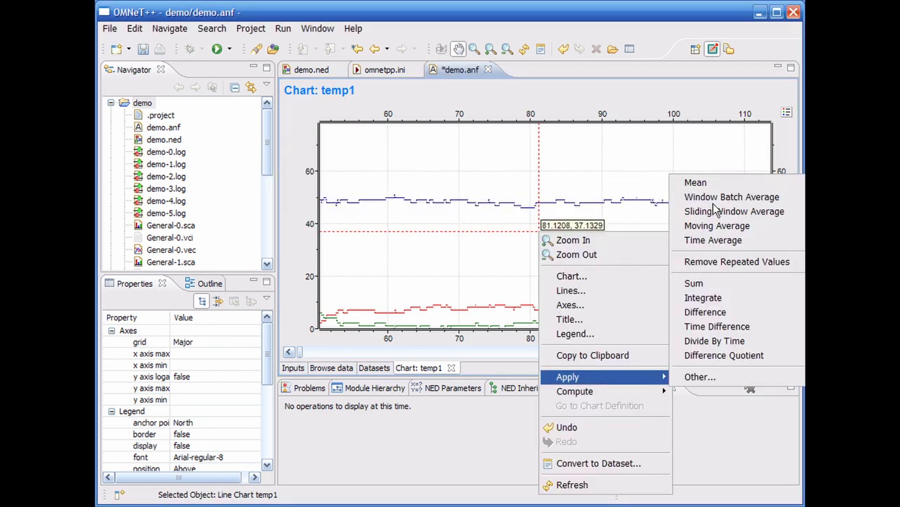
{"action": "left_click", "coordinate": [740, 185]}
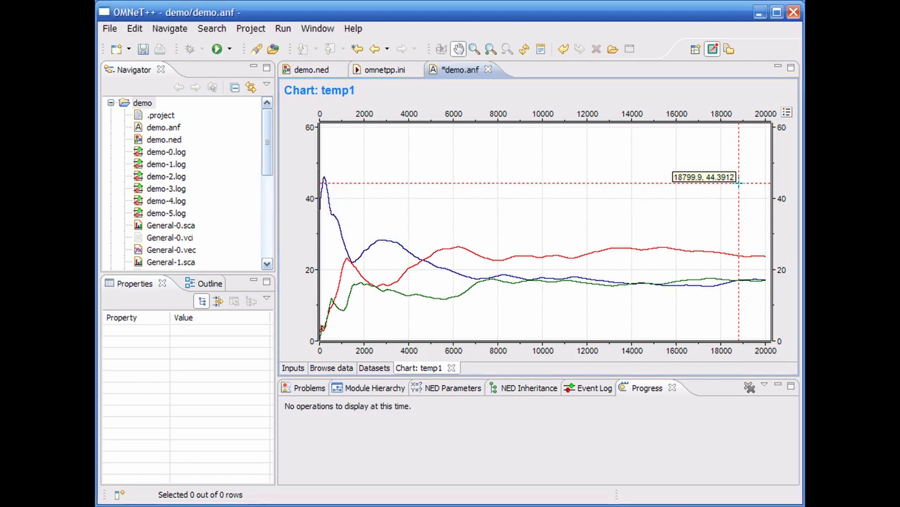
Convert the chart to a dataset named 'queue length mean' with a chart named 'queue length'
{"action": "right_click", "coordinate": [540, 232]}
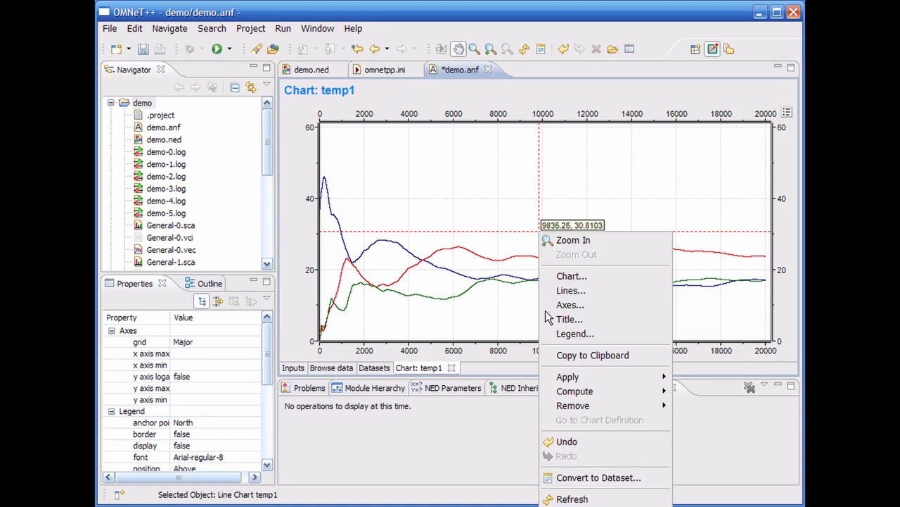
{"action": "left_click", "coordinate": [605, 478]}
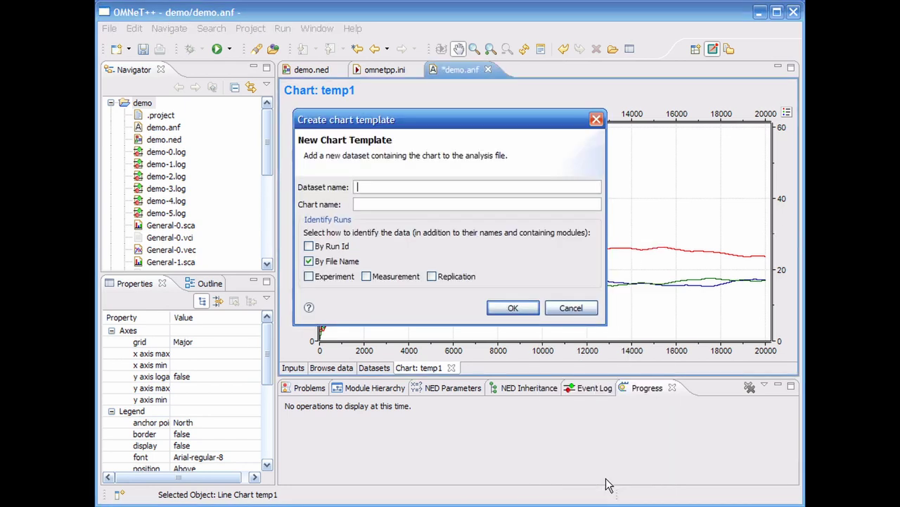
{"action": "type", "text": "queue length mean"}
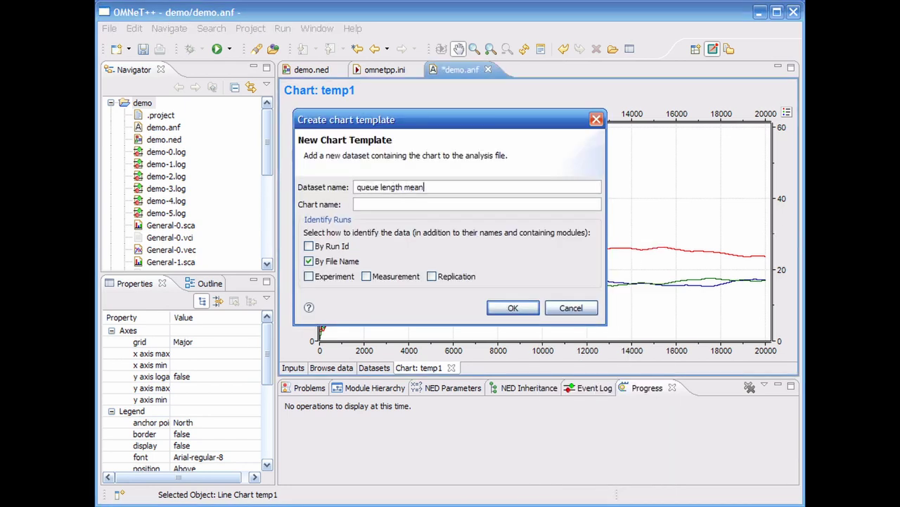
{"action": "key", "text": "Tab"}
{"action": "type", "text": "queue length"}
{"action": "left_click", "coordinate": [514, 308]}
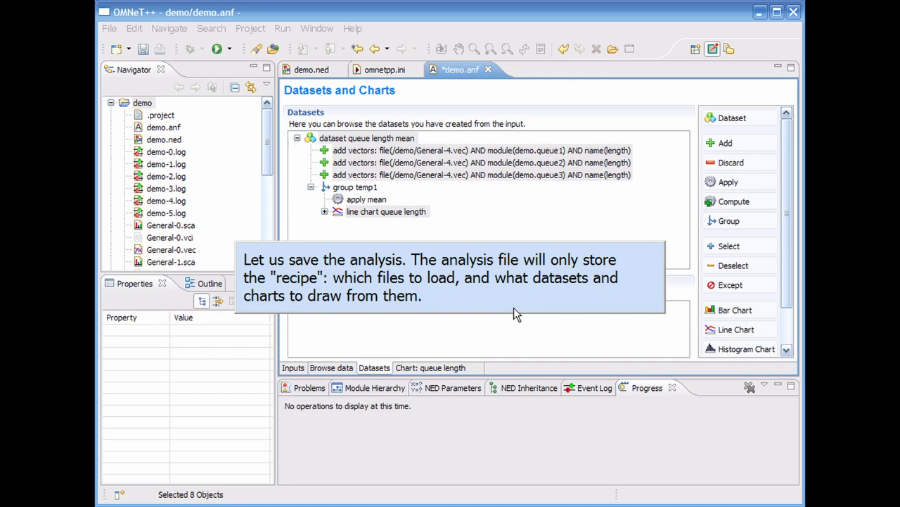
Save demo.anf with its new dataset and chart, then focus the Navigator view
{"action": "left_click", "coordinate": [143, 50]}
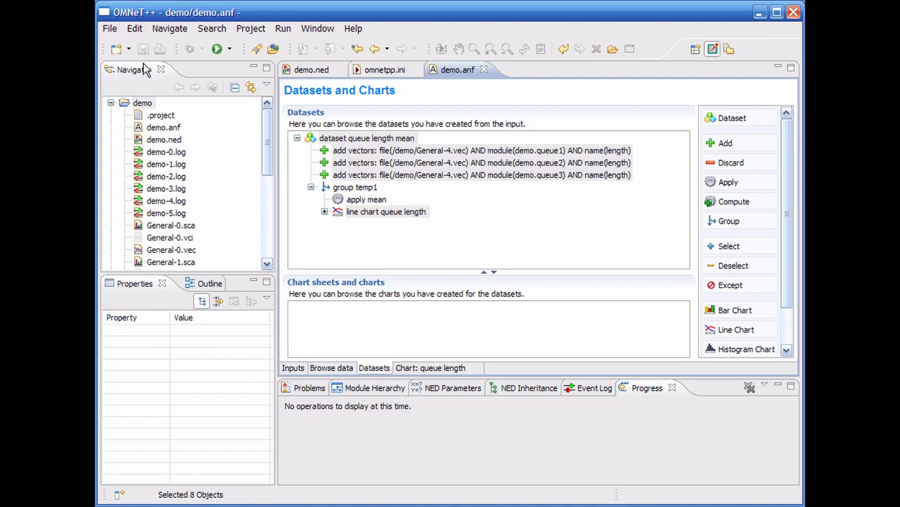
{"action": "left_click", "coordinate": [145, 71]}
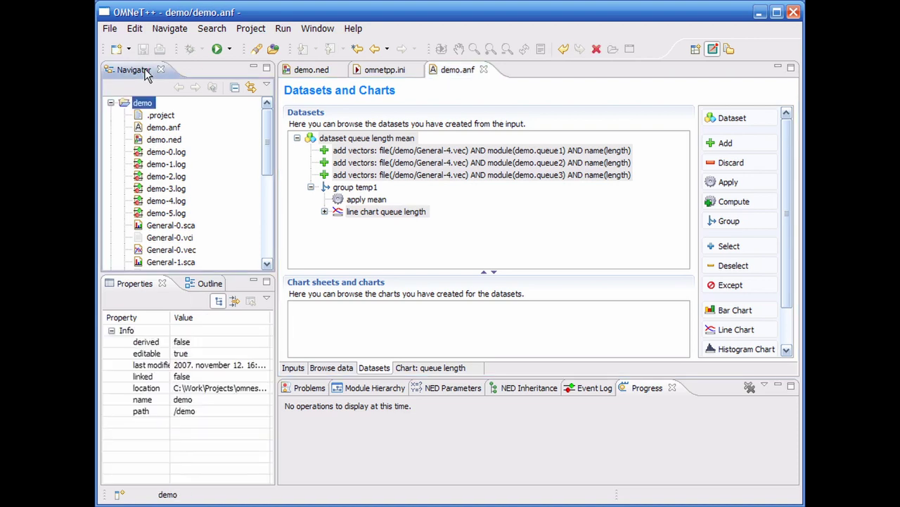
Open demo-0.log as a sequence chart, jump to event #2's end-service consequence event, and zoom out
{"action": "double_click", "coordinate": [167, 152]}
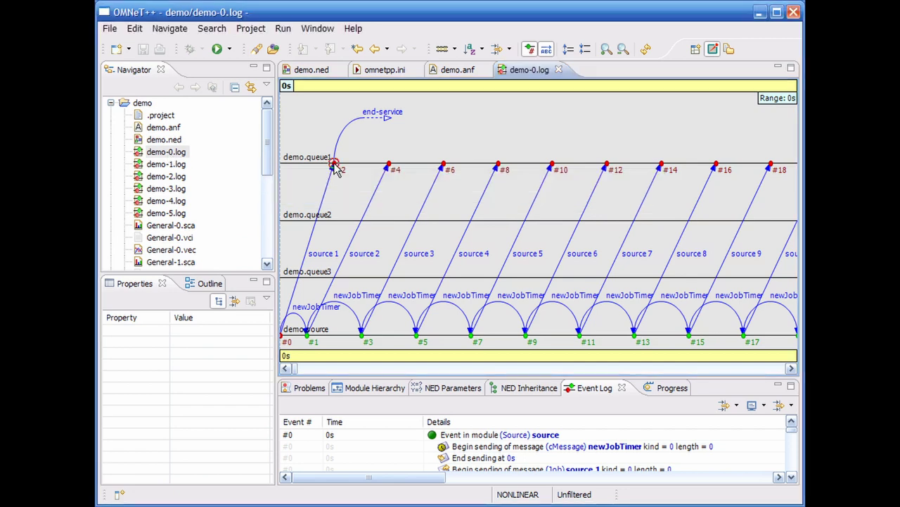
{"action": "right_click", "coordinate": [335, 167]}
{"action": "mouse_move", "coordinate": [518, 209]}
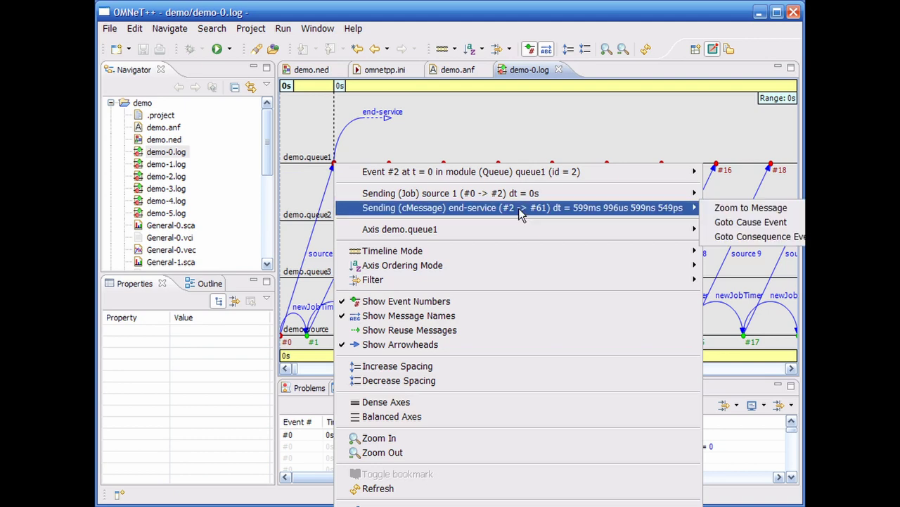
{"action": "left_click", "coordinate": [769, 238]}
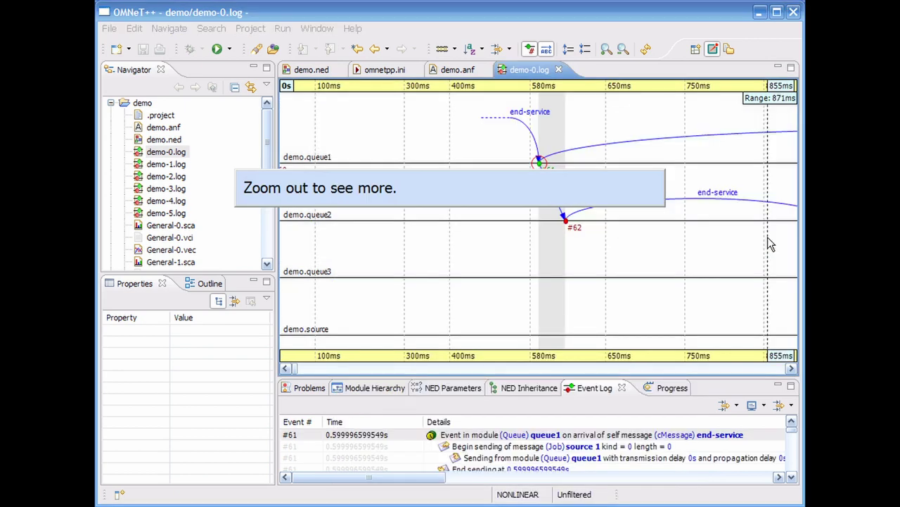
{"action": "left_click", "coordinate": [624, 49]}
{"action": "left_click", "coordinate": [623, 49]}
{"action": "left_click", "coordinate": [624, 50]}
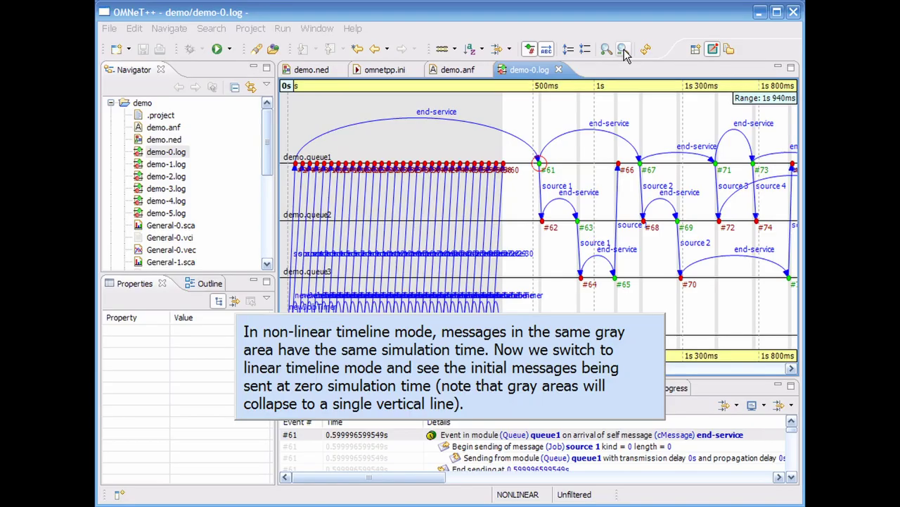
Switch the sequence chart to Linear timeline mode and shift it to show time zero
{"action": "left_click", "coordinate": [470, 50]}
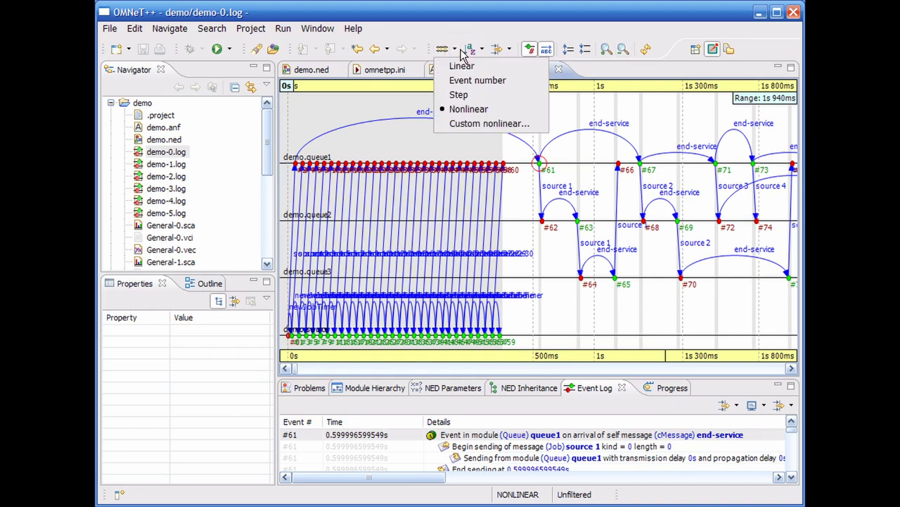
{"action": "left_click", "coordinate": [492, 67]}
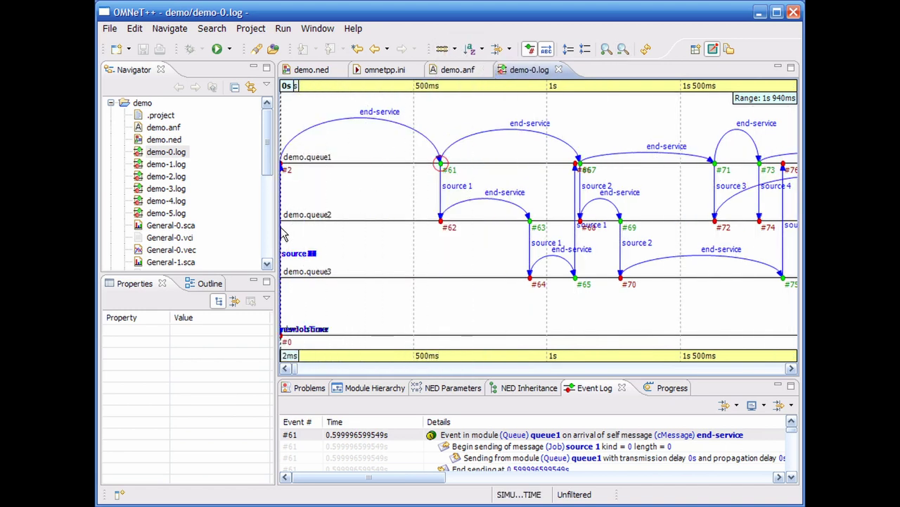
{"action": "left_click_drag", "start_coordinate": [284, 234], "coordinate": [415, 234]}
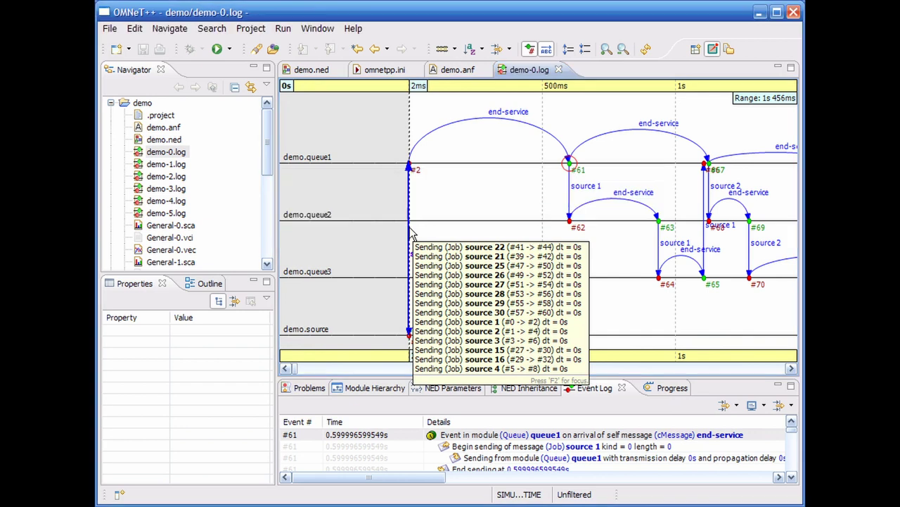
Filter the event log by message name to keep only source 1
{"action": "left_click", "coordinate": [501, 50]}
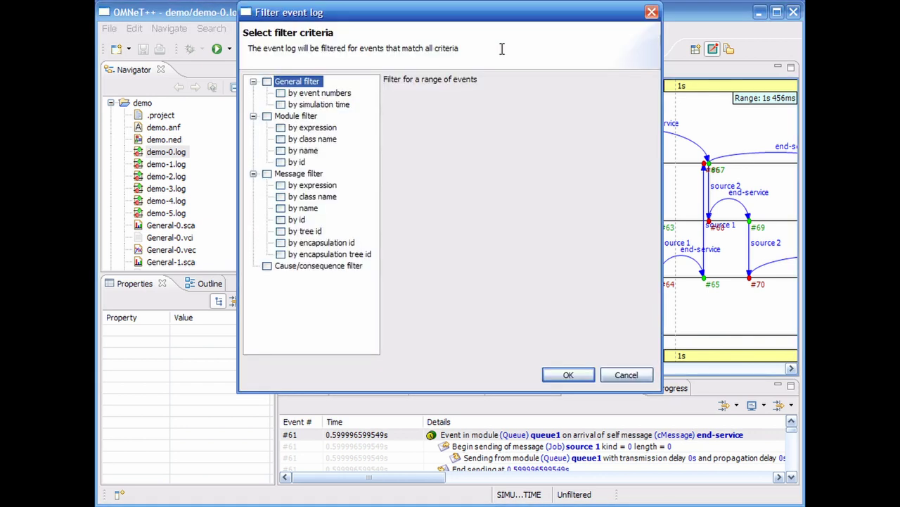
{"action": "left_click", "coordinate": [308, 208]}
{"action": "key", "text": "space"}
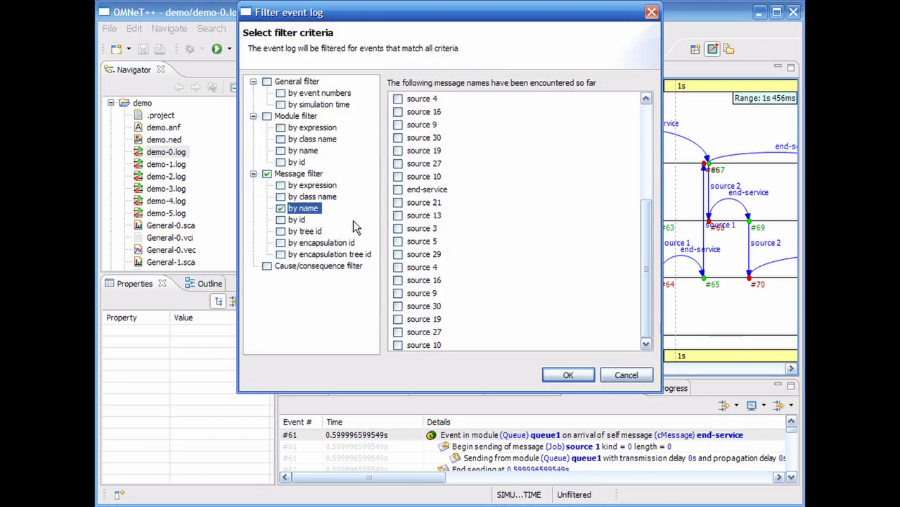
{"action": "left_click", "coordinate": [426, 229]}
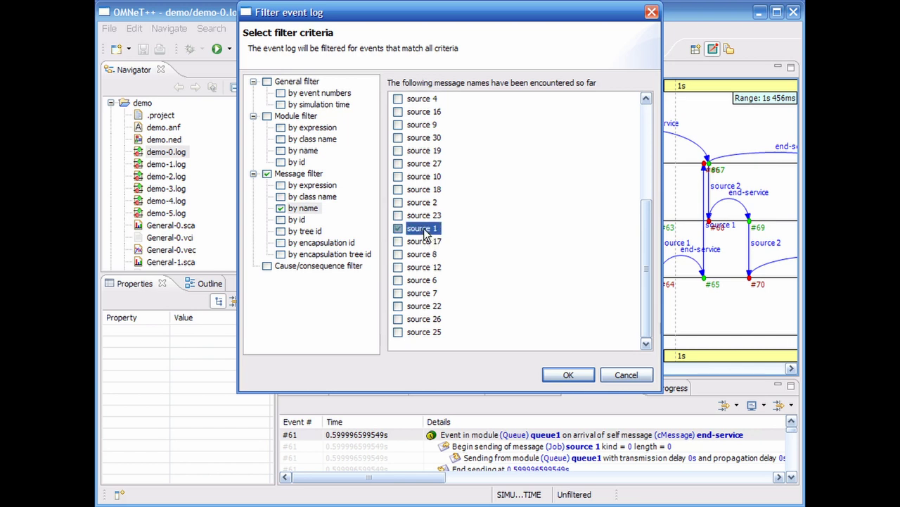
{"action": "left_click", "coordinate": [568, 374]}
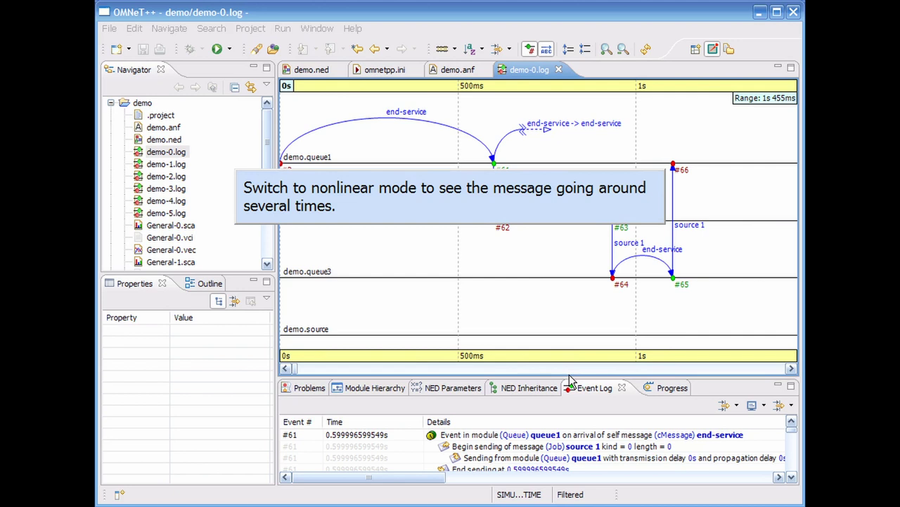
Switch the sequence chart to a Nonlinear timeline, zoomed out around events #381–#588, showing reuse-message arcs
{"action": "left_click", "coordinate": [461, 50]}
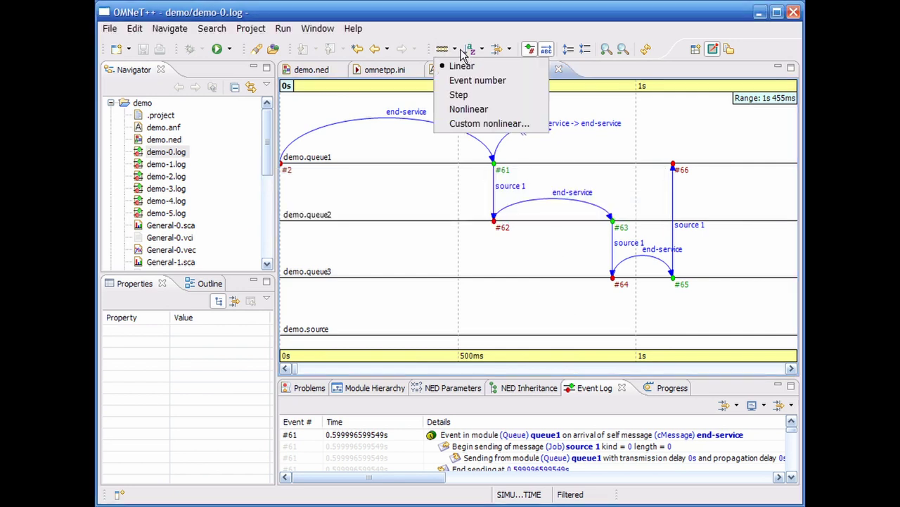
{"action": "left_click", "coordinate": [493, 113]}
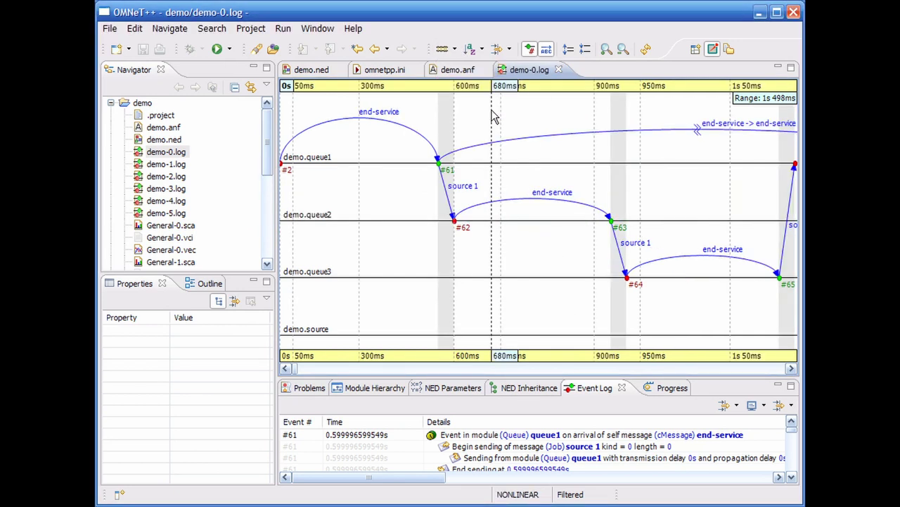
{"action": "left_click", "coordinate": [623, 50]}
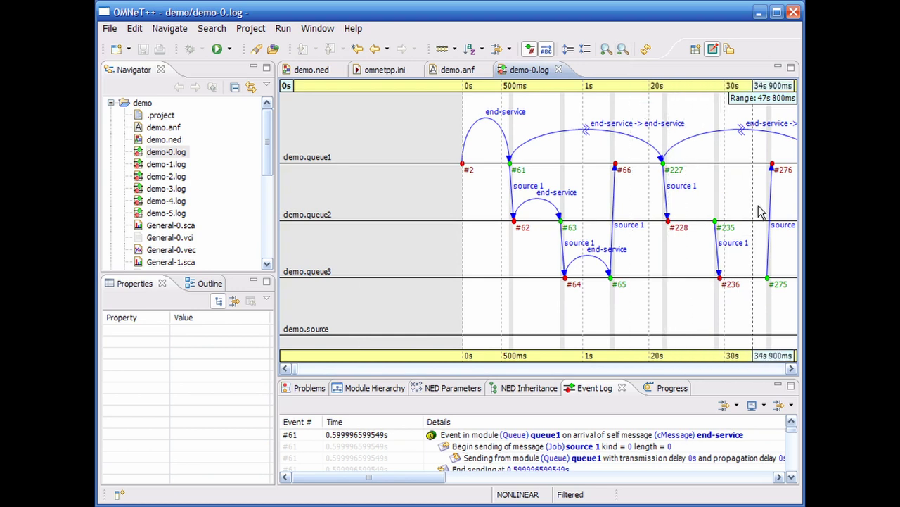
{"action": "left_click_drag", "start_coordinate": [760, 213], "coordinate": [281, 225]}
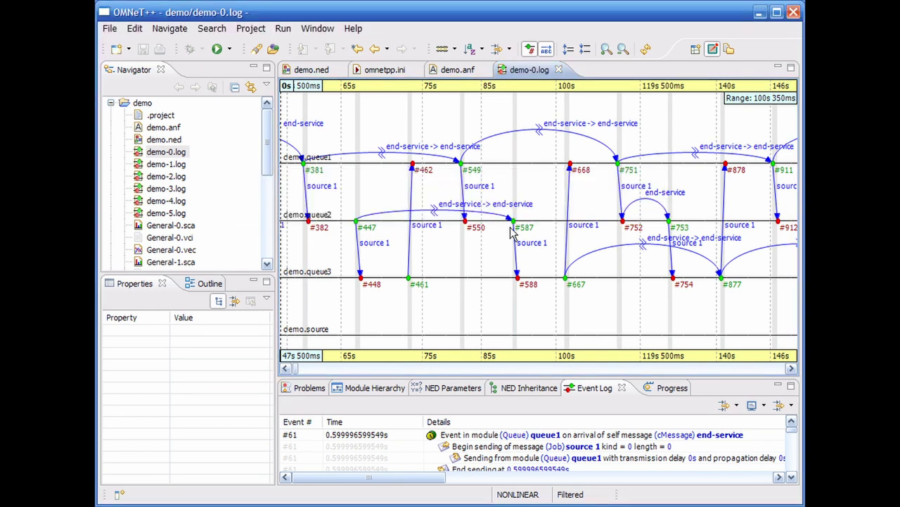
{"action": "right_click", "coordinate": [541, 231]}
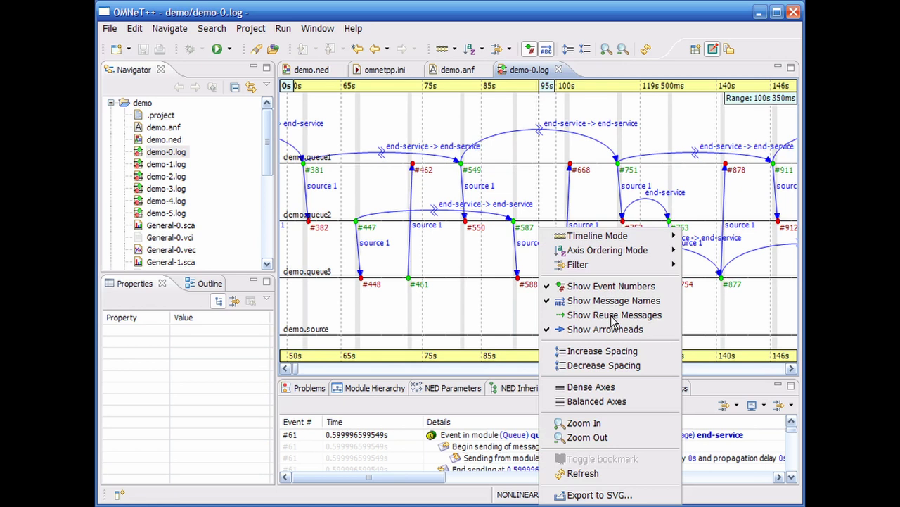
{"action": "left_click", "coordinate": [611, 316]}
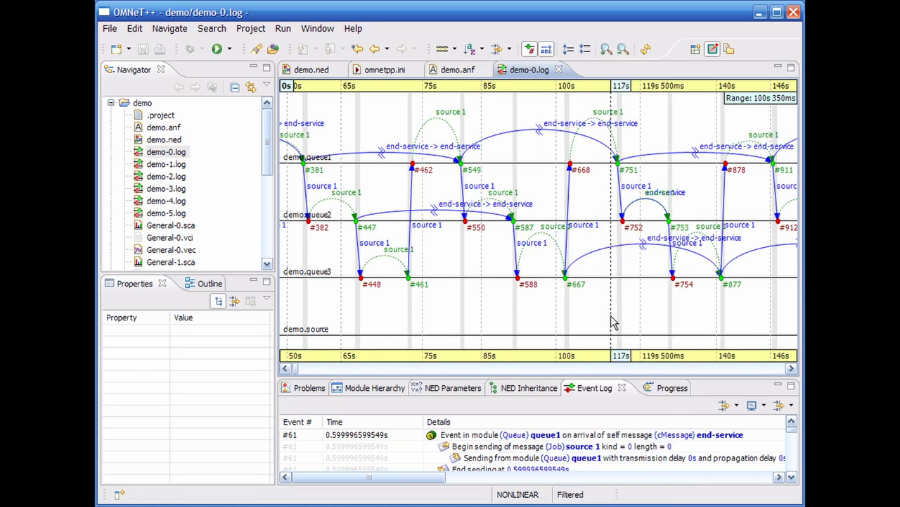